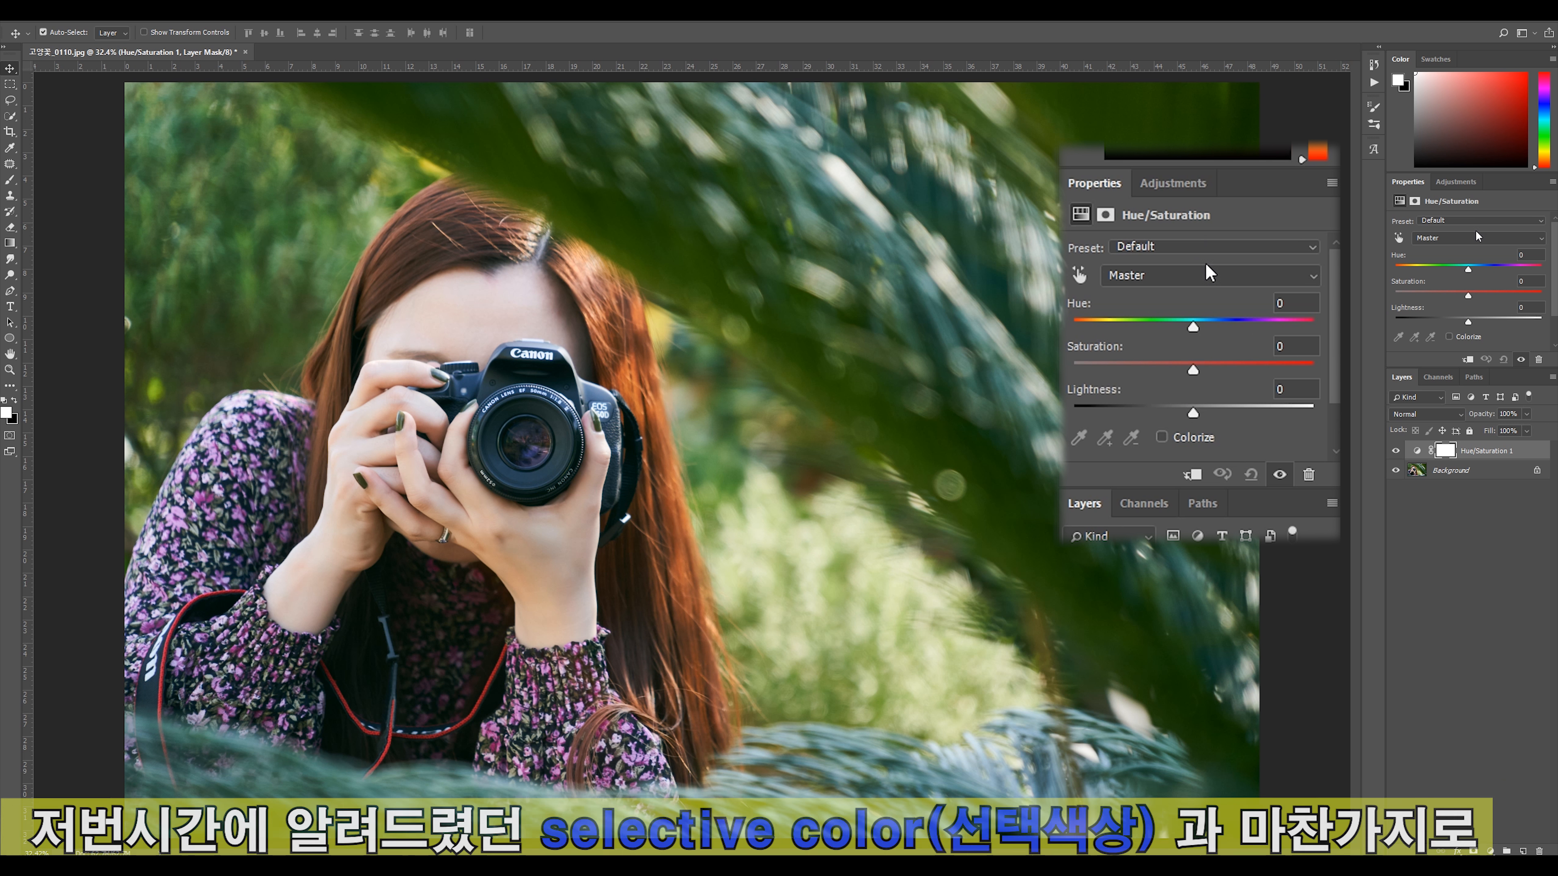
Step: Enlarge the Hue/Saturation properties area to show its color range bars, and set the adjusted color range to Reds
left_click_drag(1481, 175, 1481, 153)
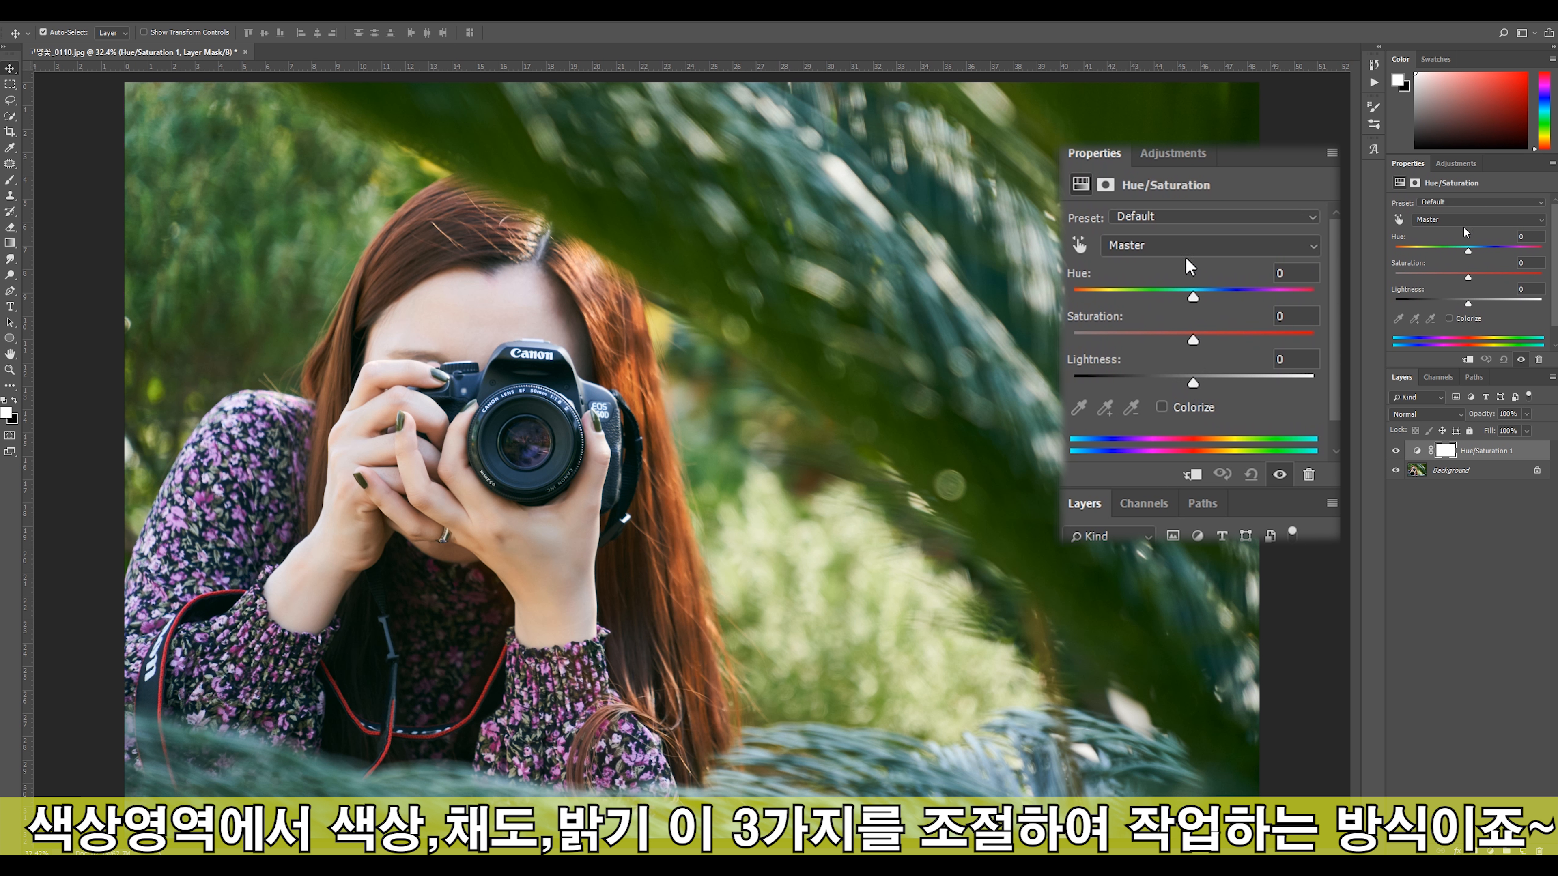
left_click(1466, 221)
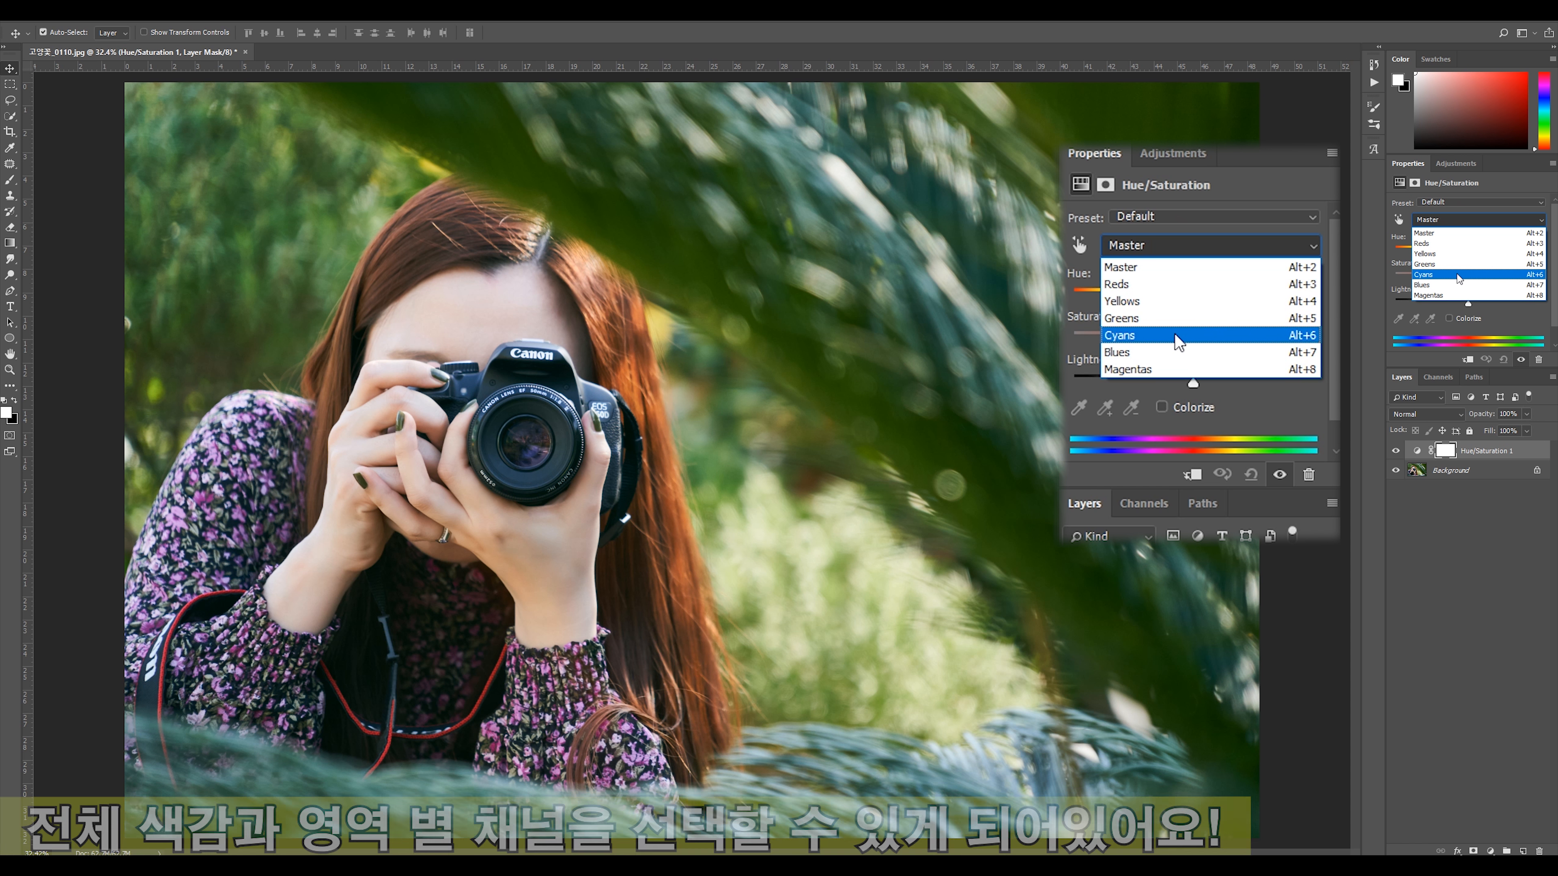
left_click(1457, 245)
Step: Try the Yellow Boost preset on the Hue/Saturation adjustment and return to the Master color range
left_click(1467, 202)
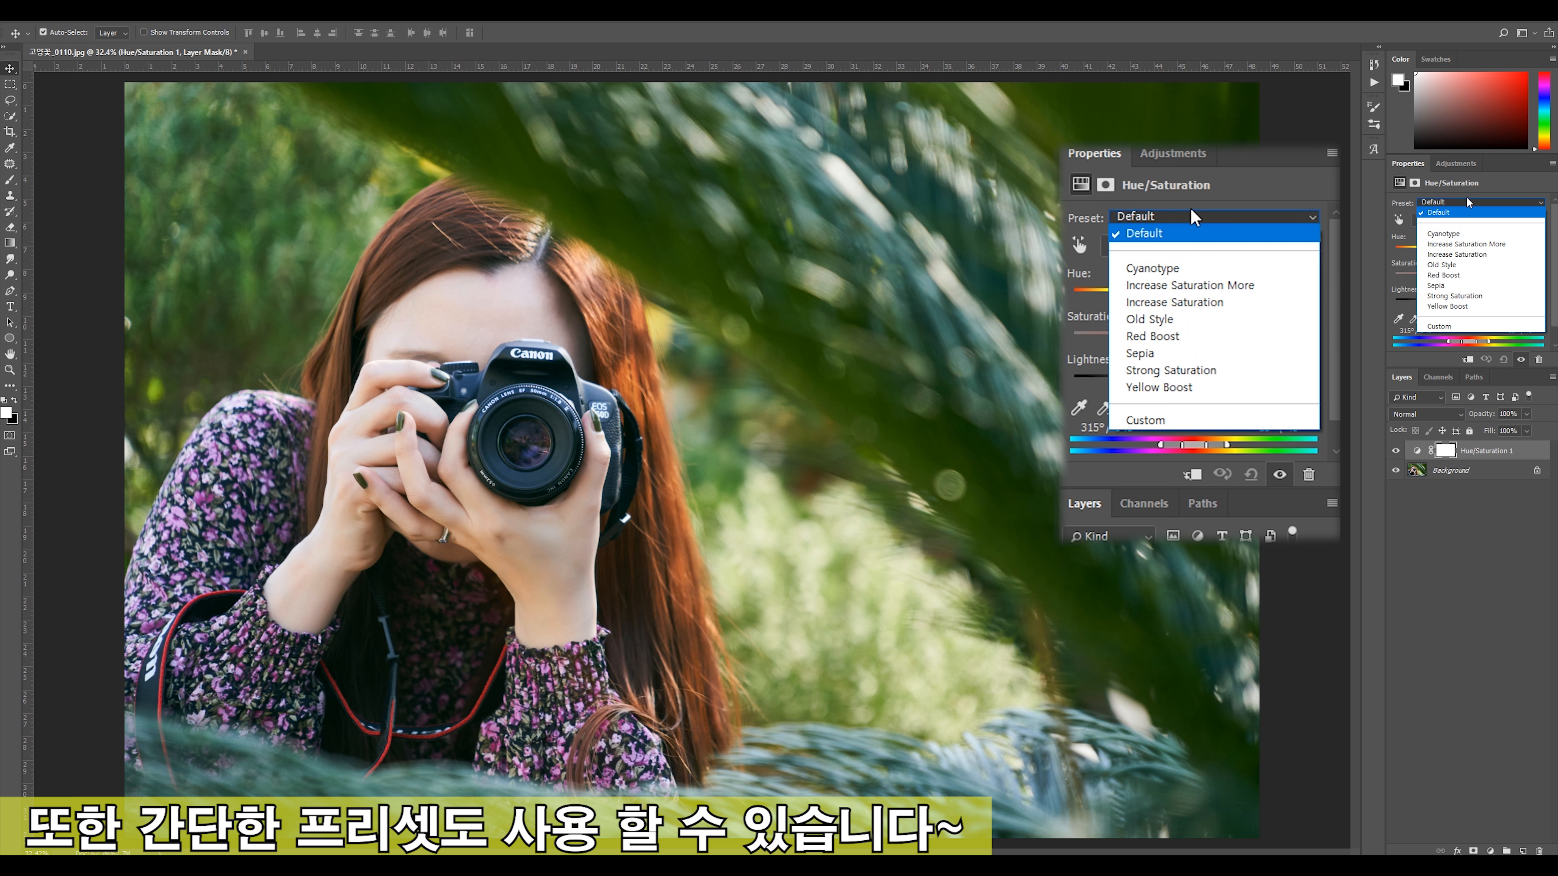
left_click(1463, 307)
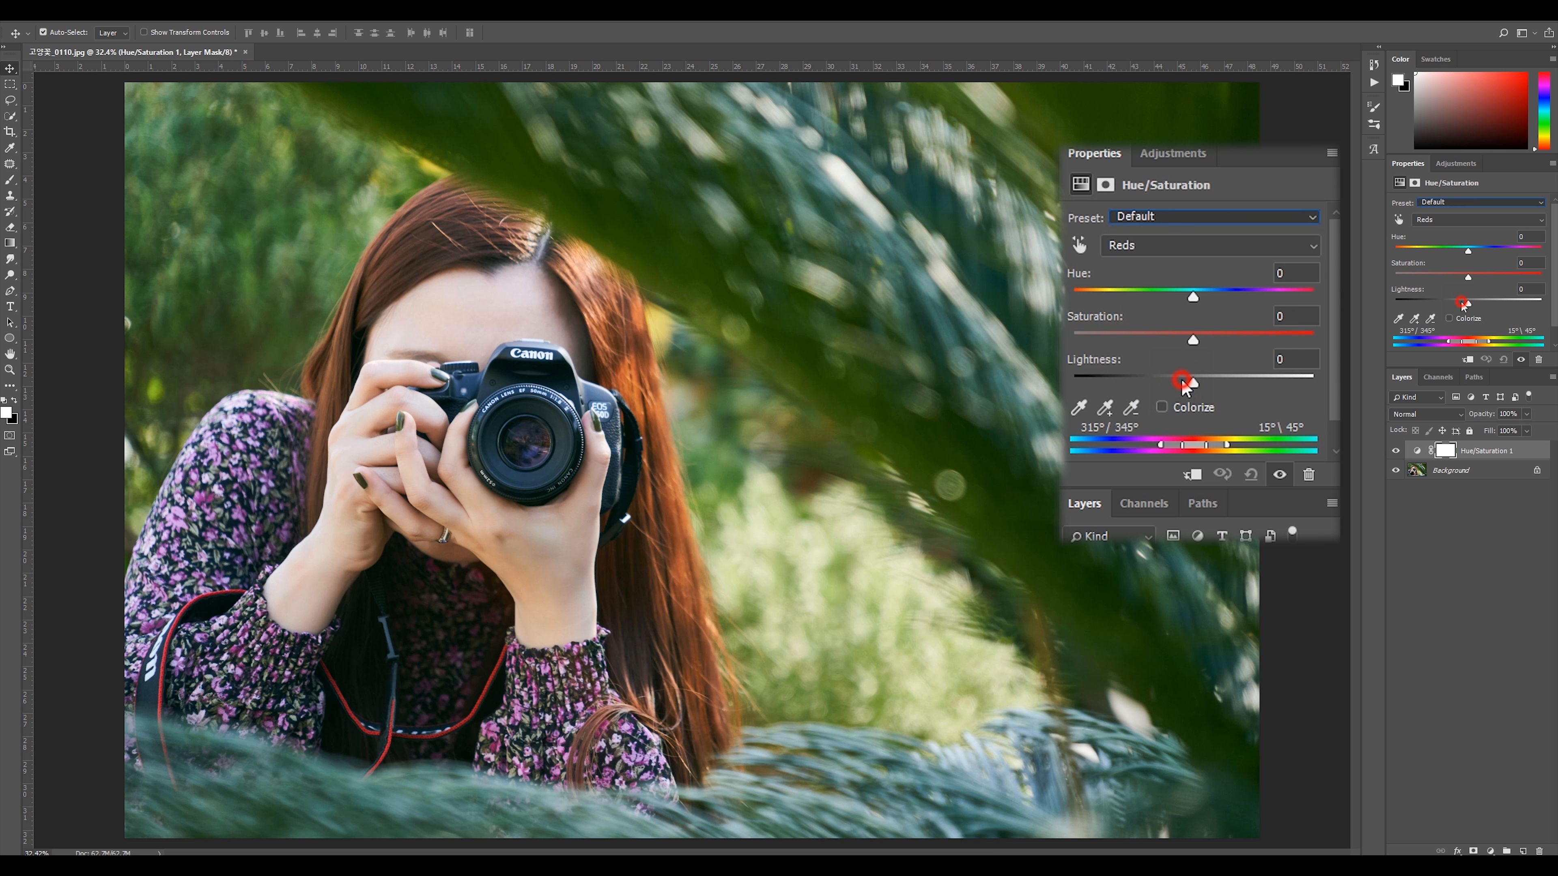
left_click(1447, 225)
left_click(1447, 233)
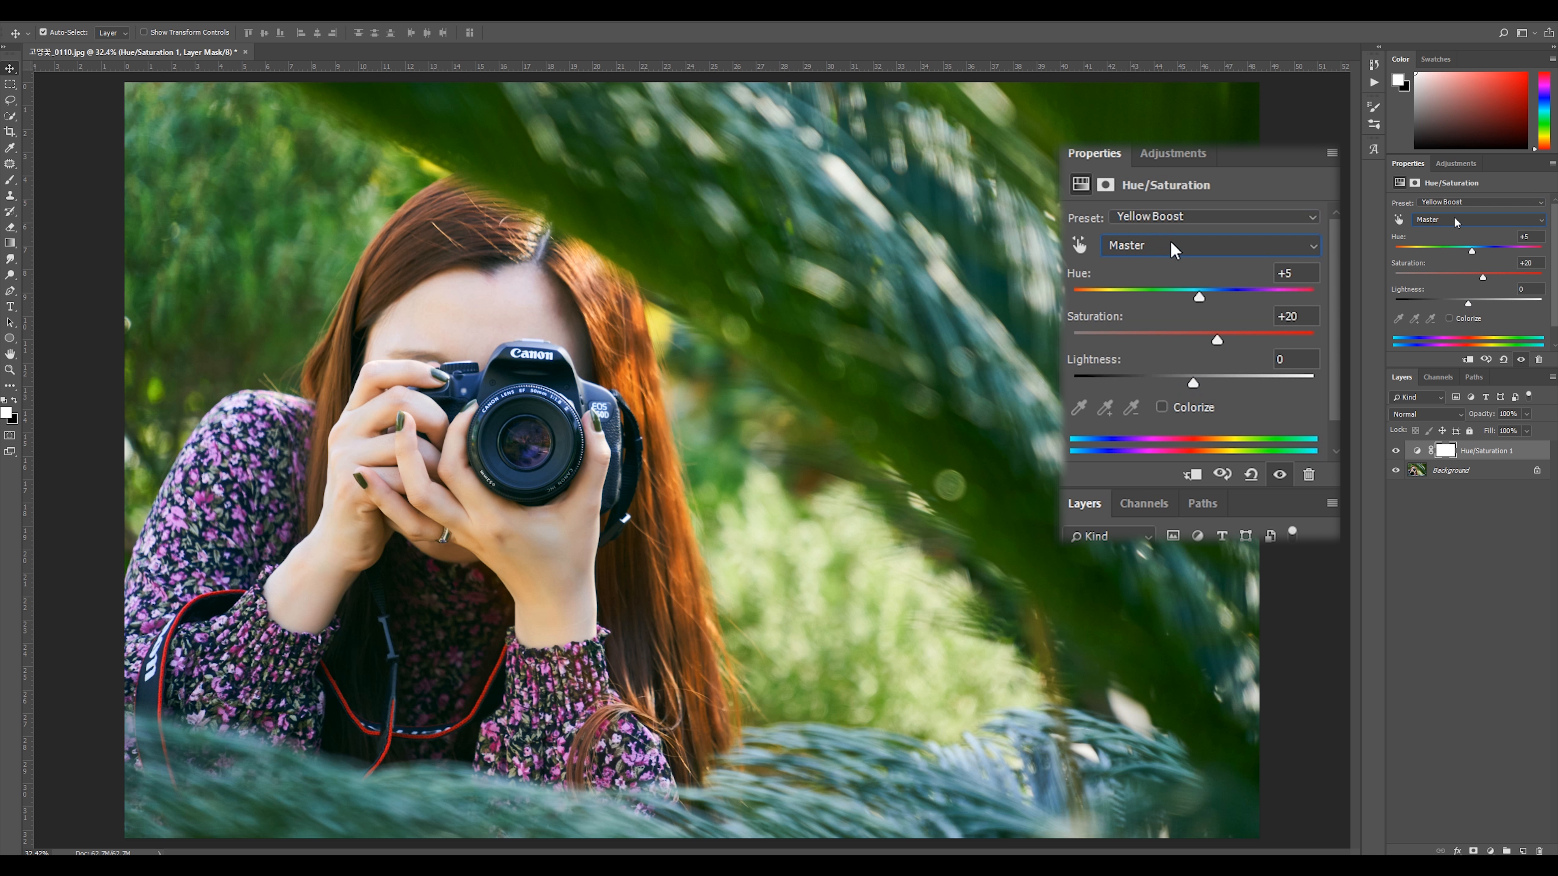
Step: Preview the Cyanotype, Increase Saturation More, Old Style and Red Boost presets, ending with the Default preset
left_click(1460, 202)
left_click(1457, 234)
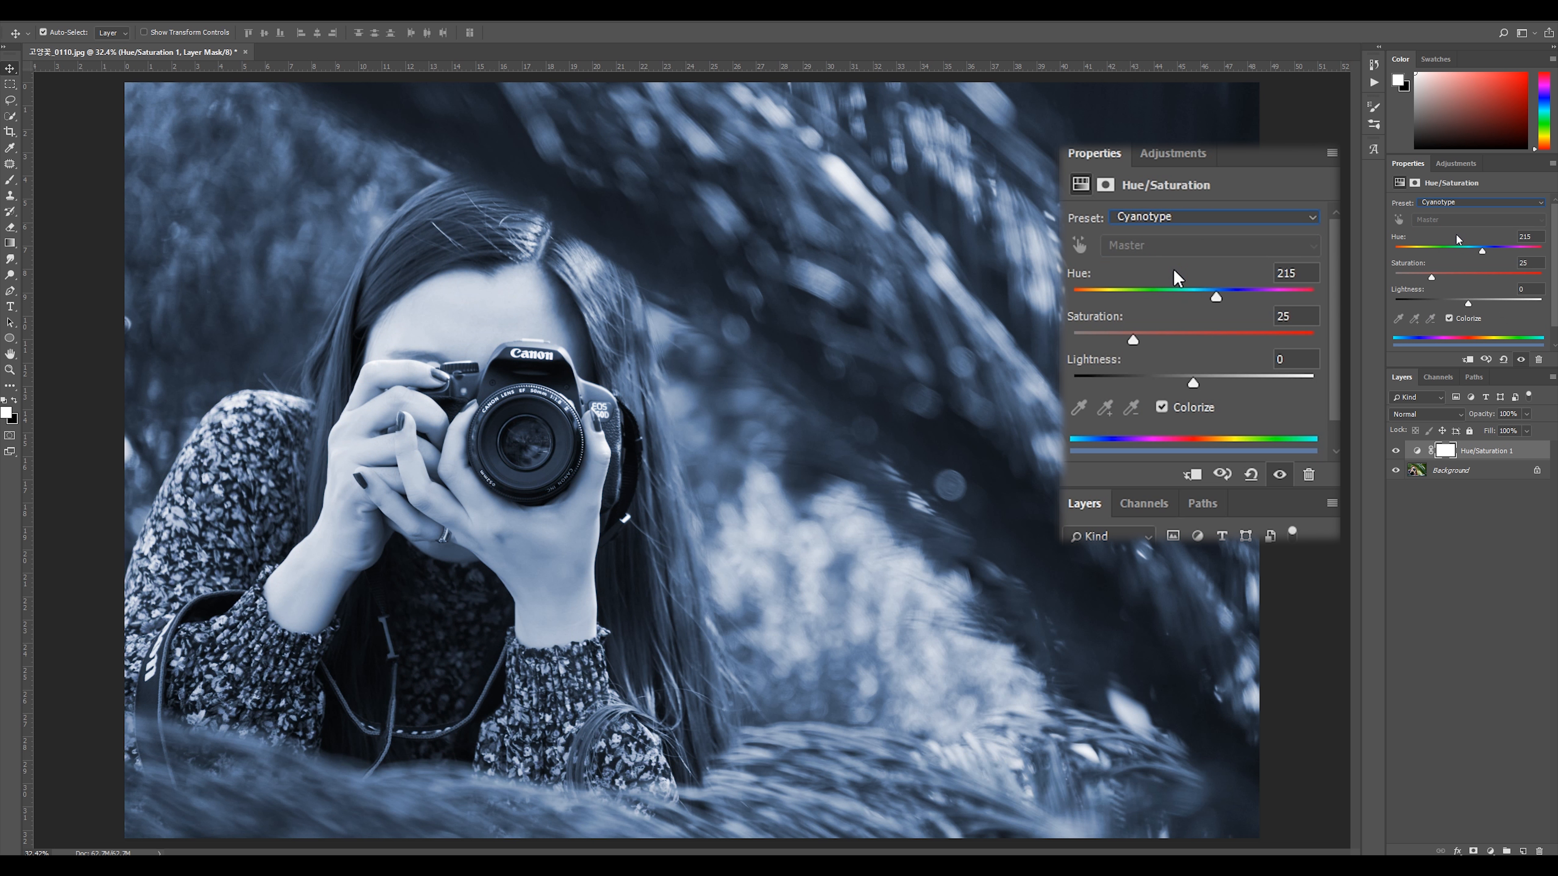
scroll(1459, 208, "down", 3)
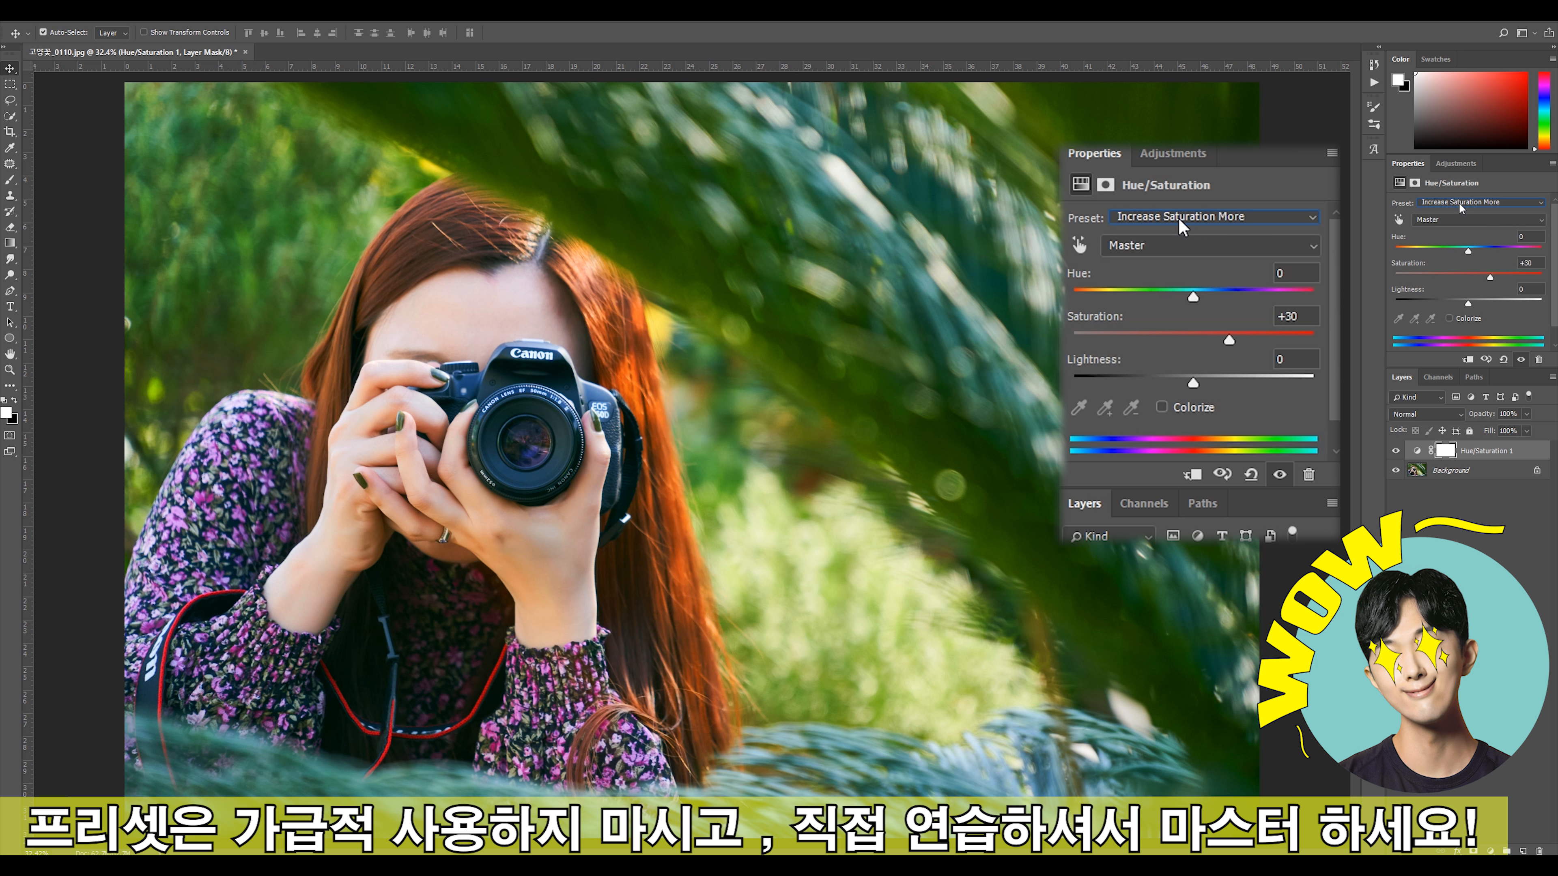
scroll(1460, 207, "down", 2)
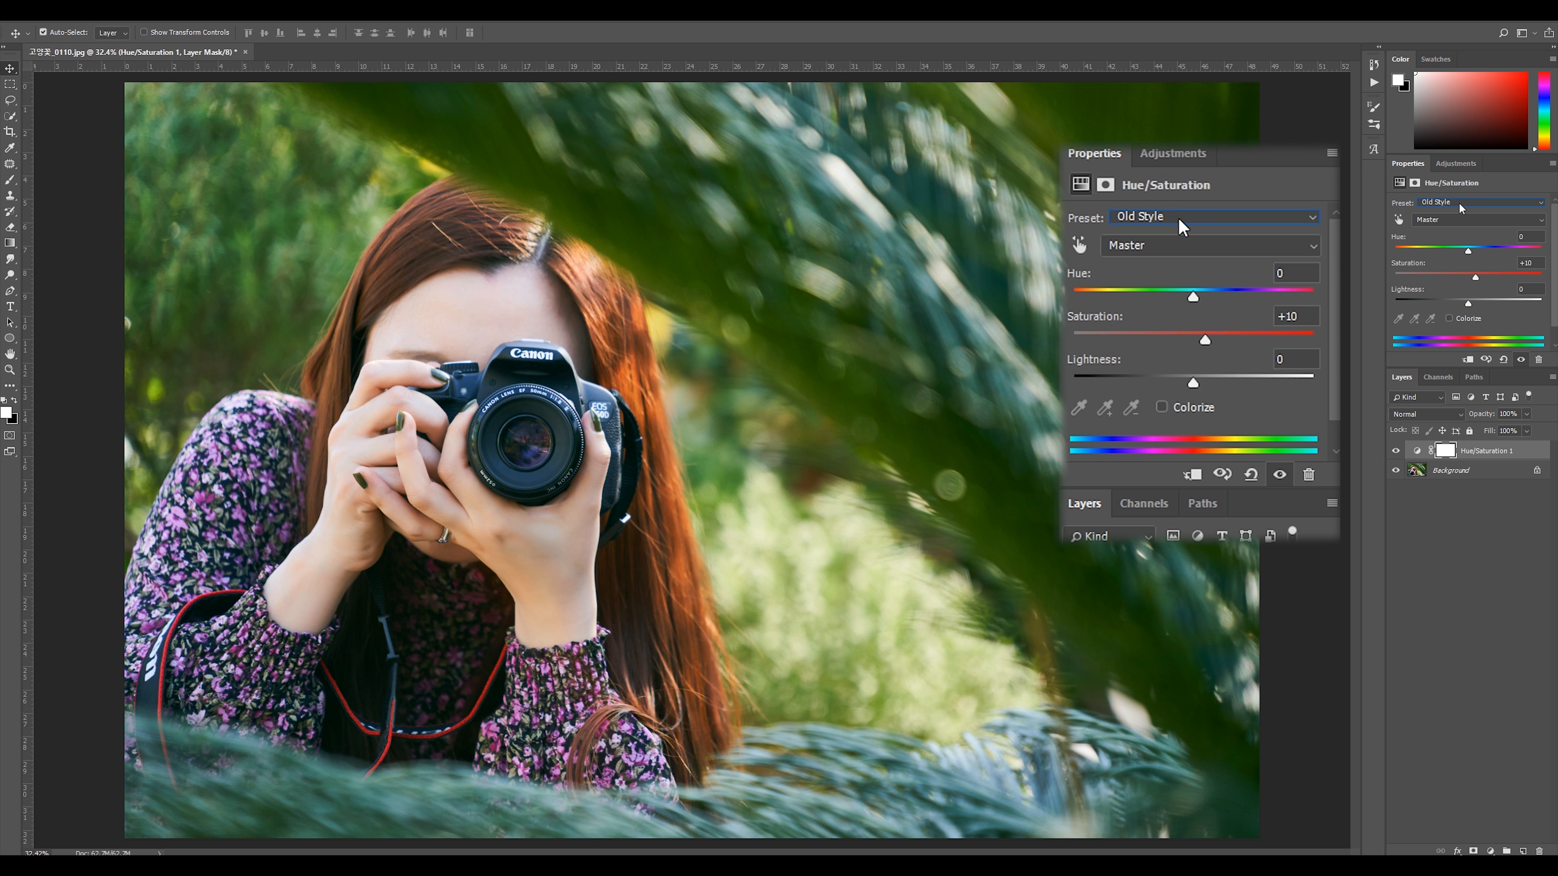
scroll(1458, 203, "down", 2)
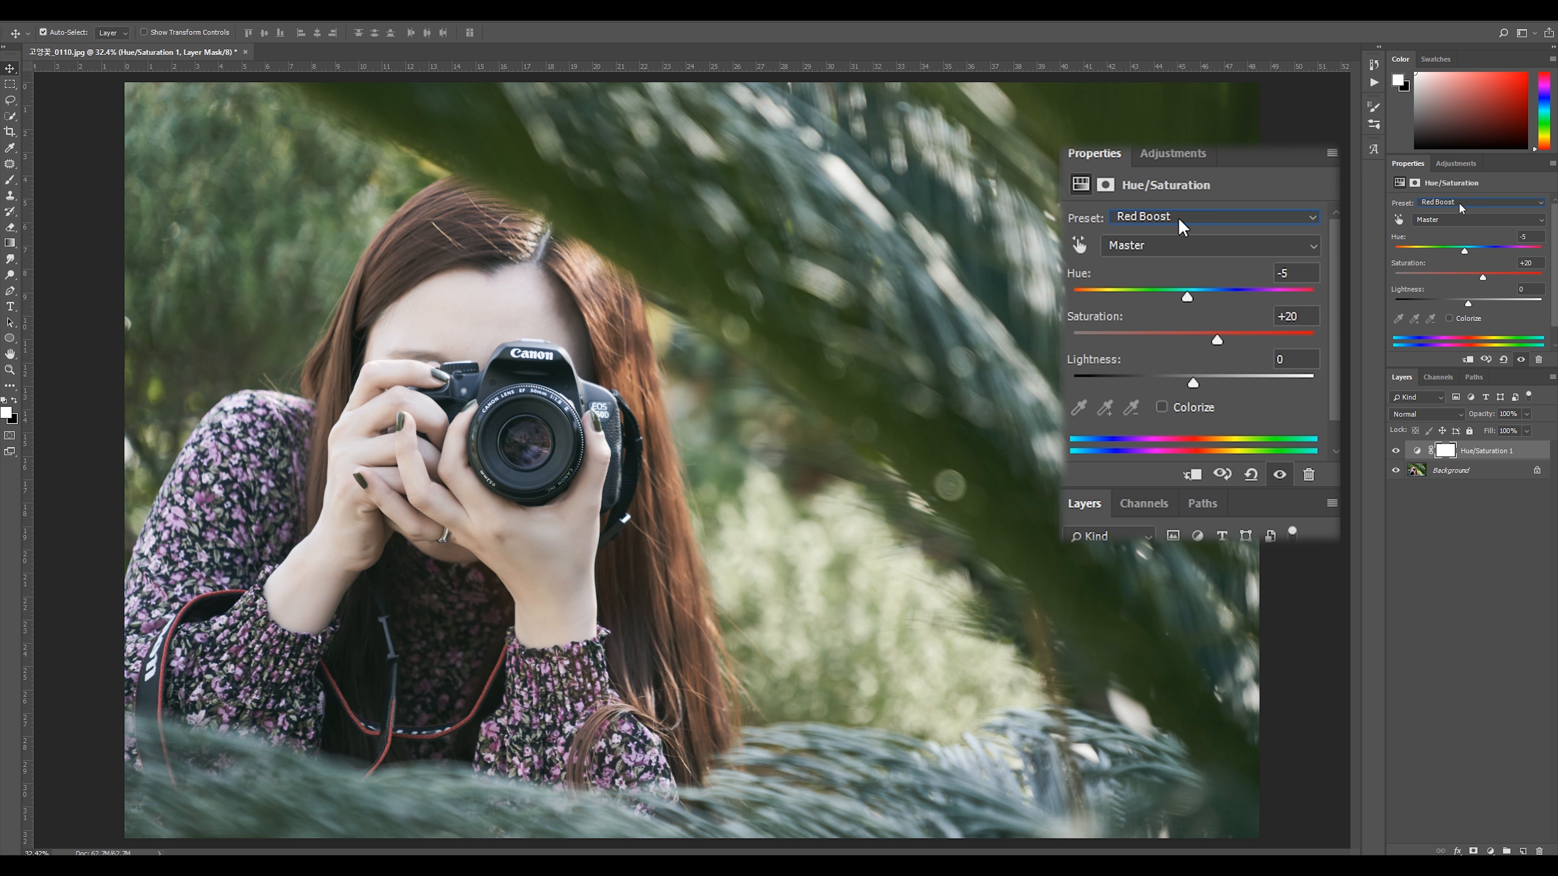
scroll(1461, 200, "down", 2)
scroll(1460, 200, "up", 7)
left_click(1461, 202)
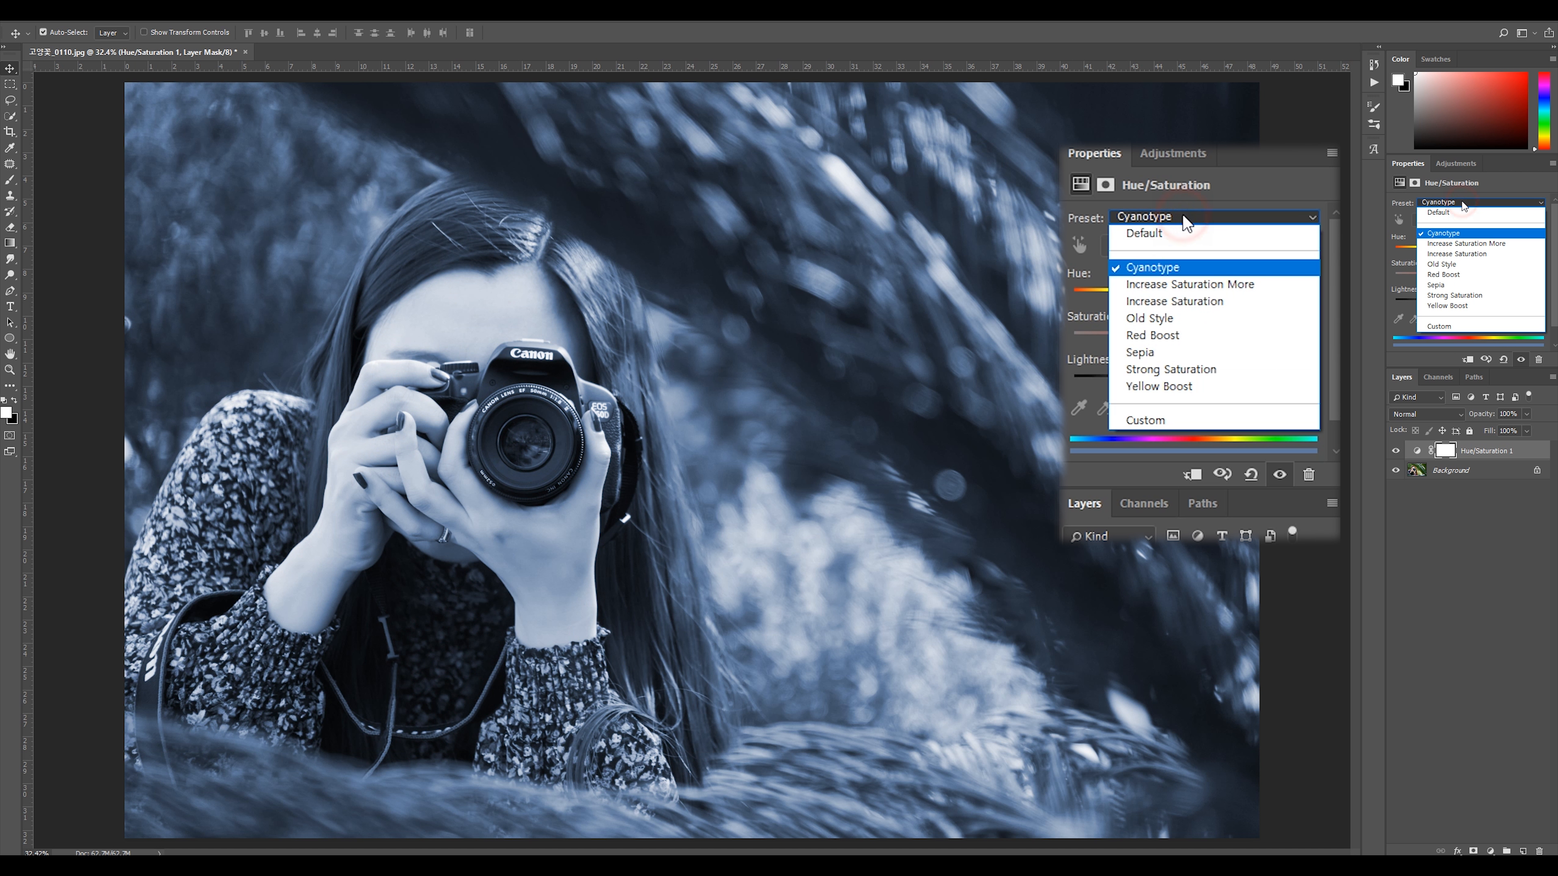
left_click(1465, 212)
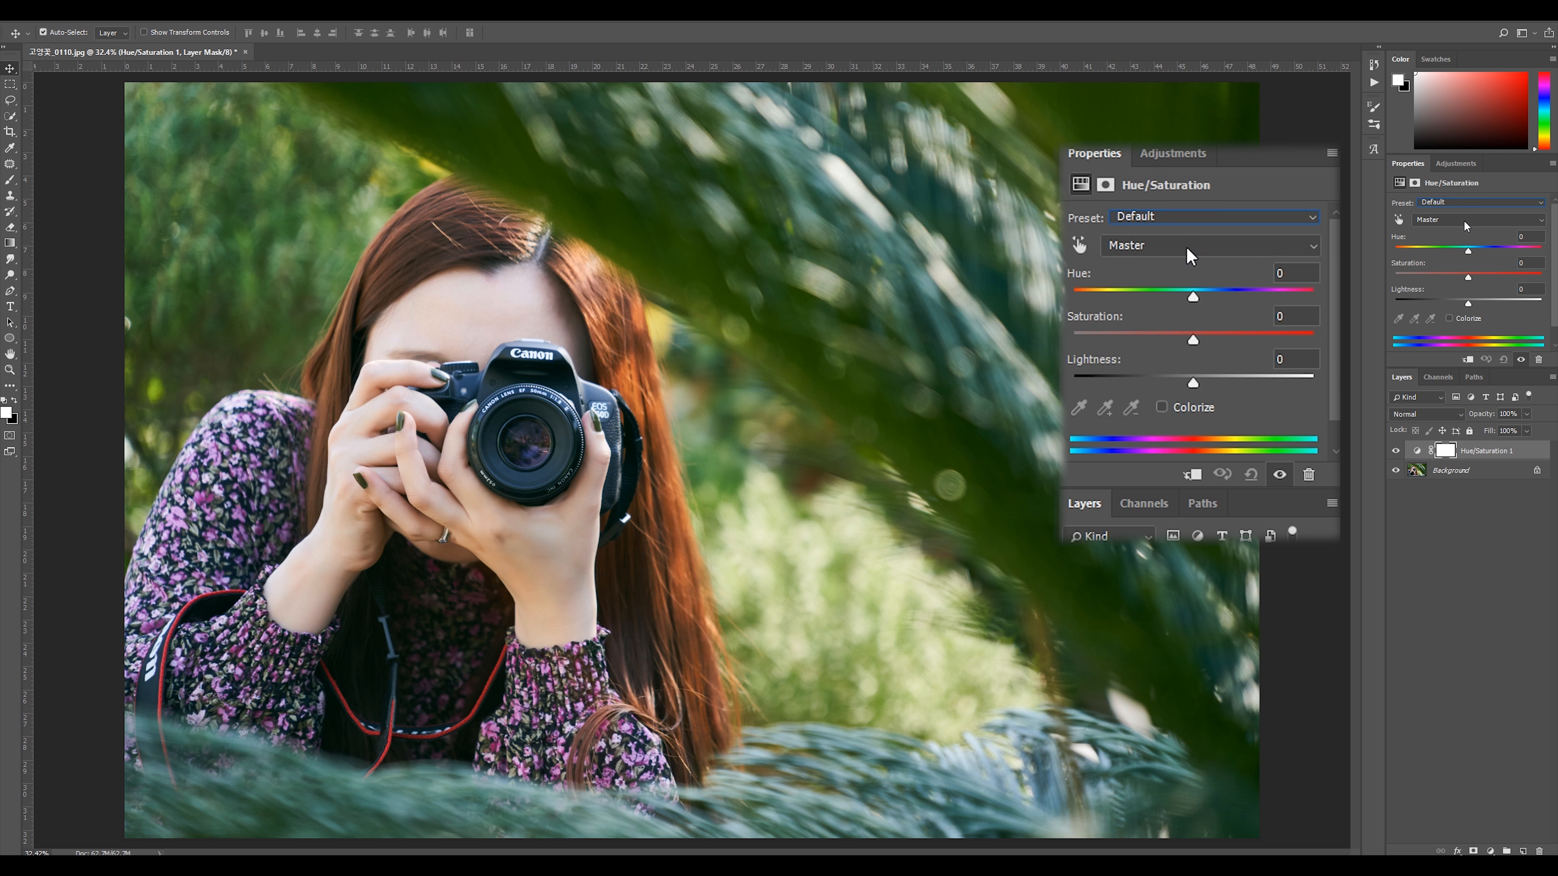
Step: Try shifting the hue of the Reds range to affect the hair and skin, ending at 0
left_click(1465, 224)
left_click(1465, 250)
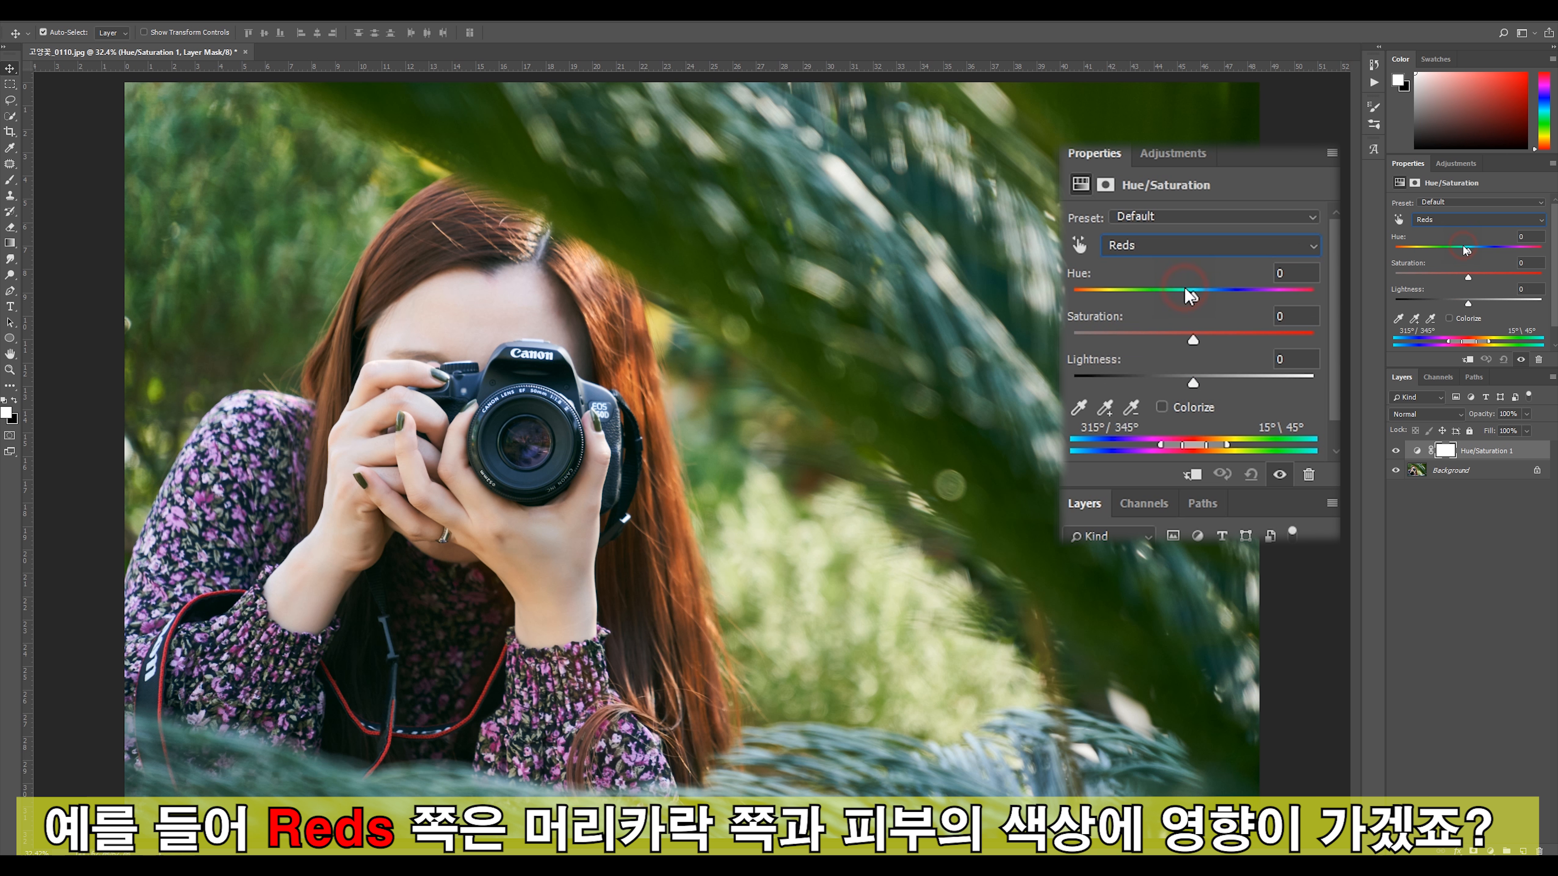
mouse_move(1468, 251)
left_mouse_down()
mouse_move(1353, 254)
mouse_move(1544, 254)
mouse_move(1378, 260)
mouse_move(1469, 259)
left_mouse_up()
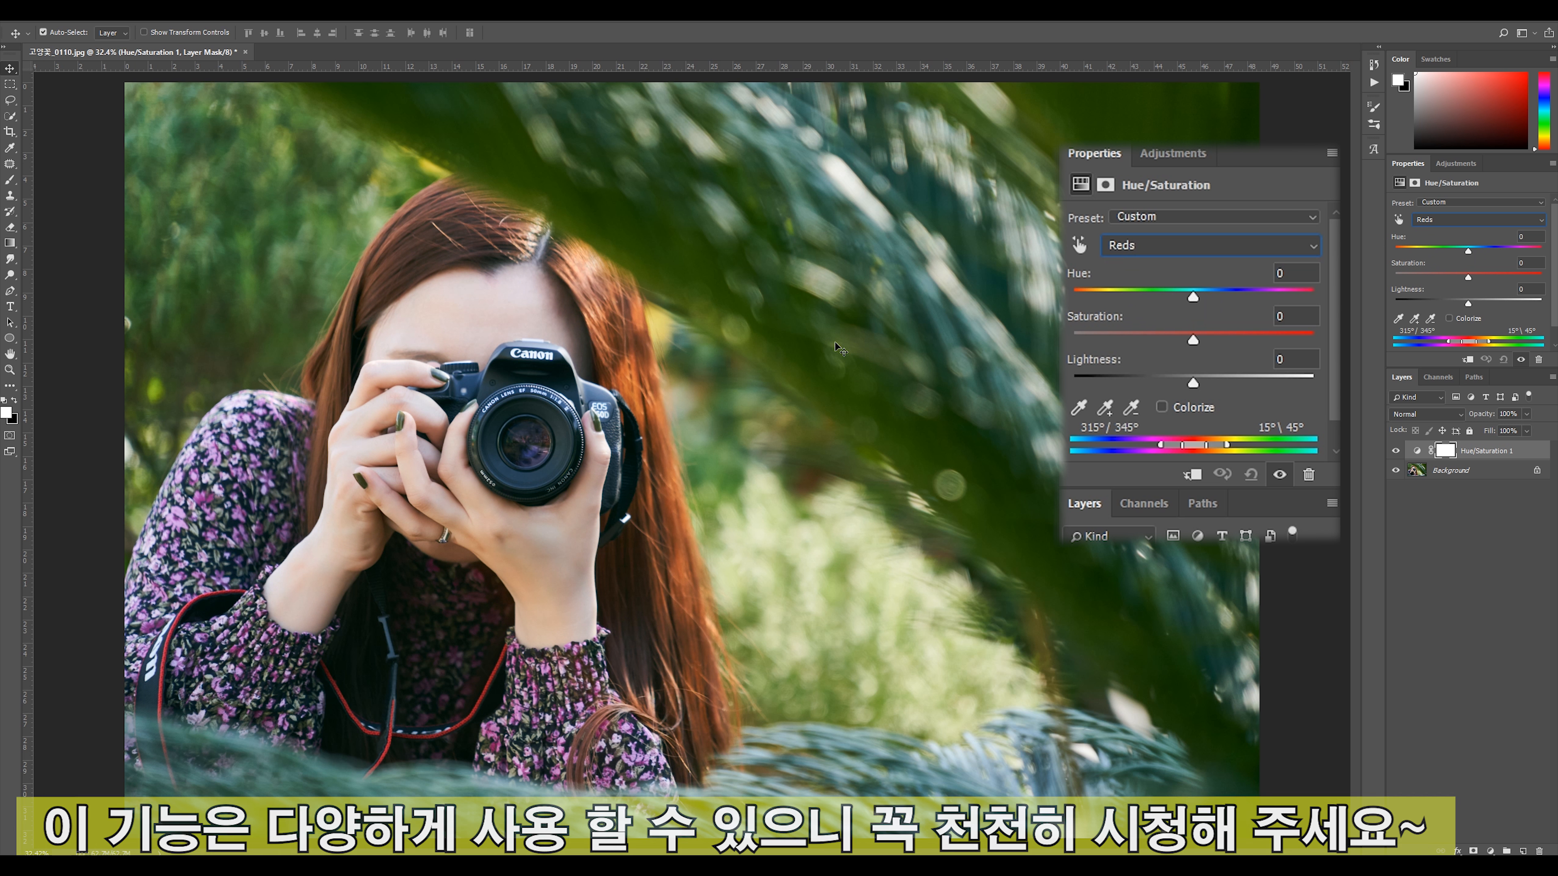
Step: Try shifting the hue of the Greens range to -90 and on to -180
left_click(1423, 220)
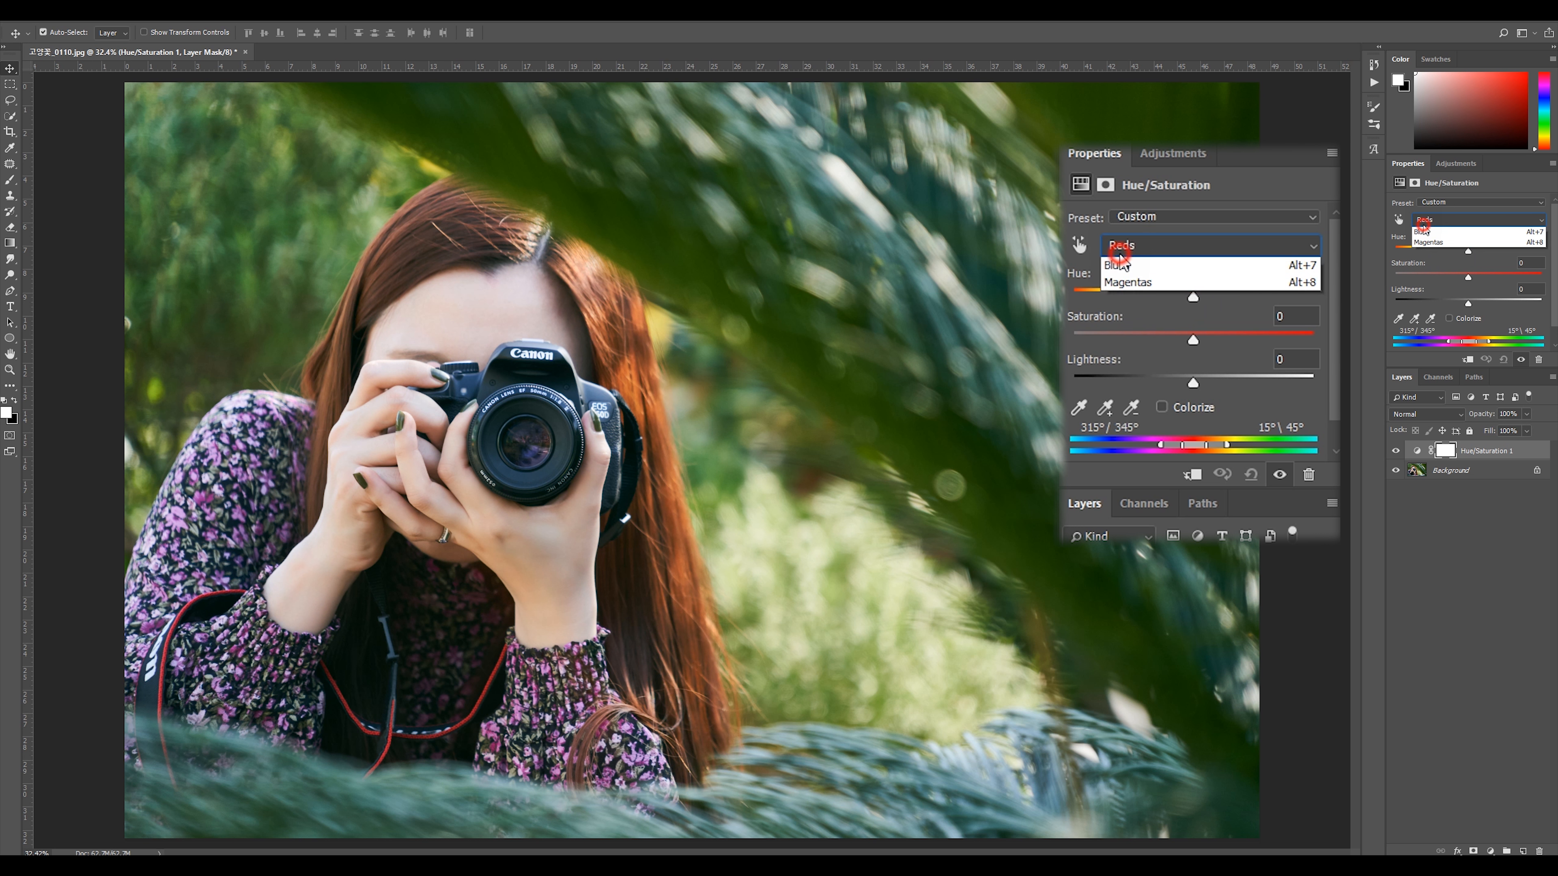
left_click(1448, 265)
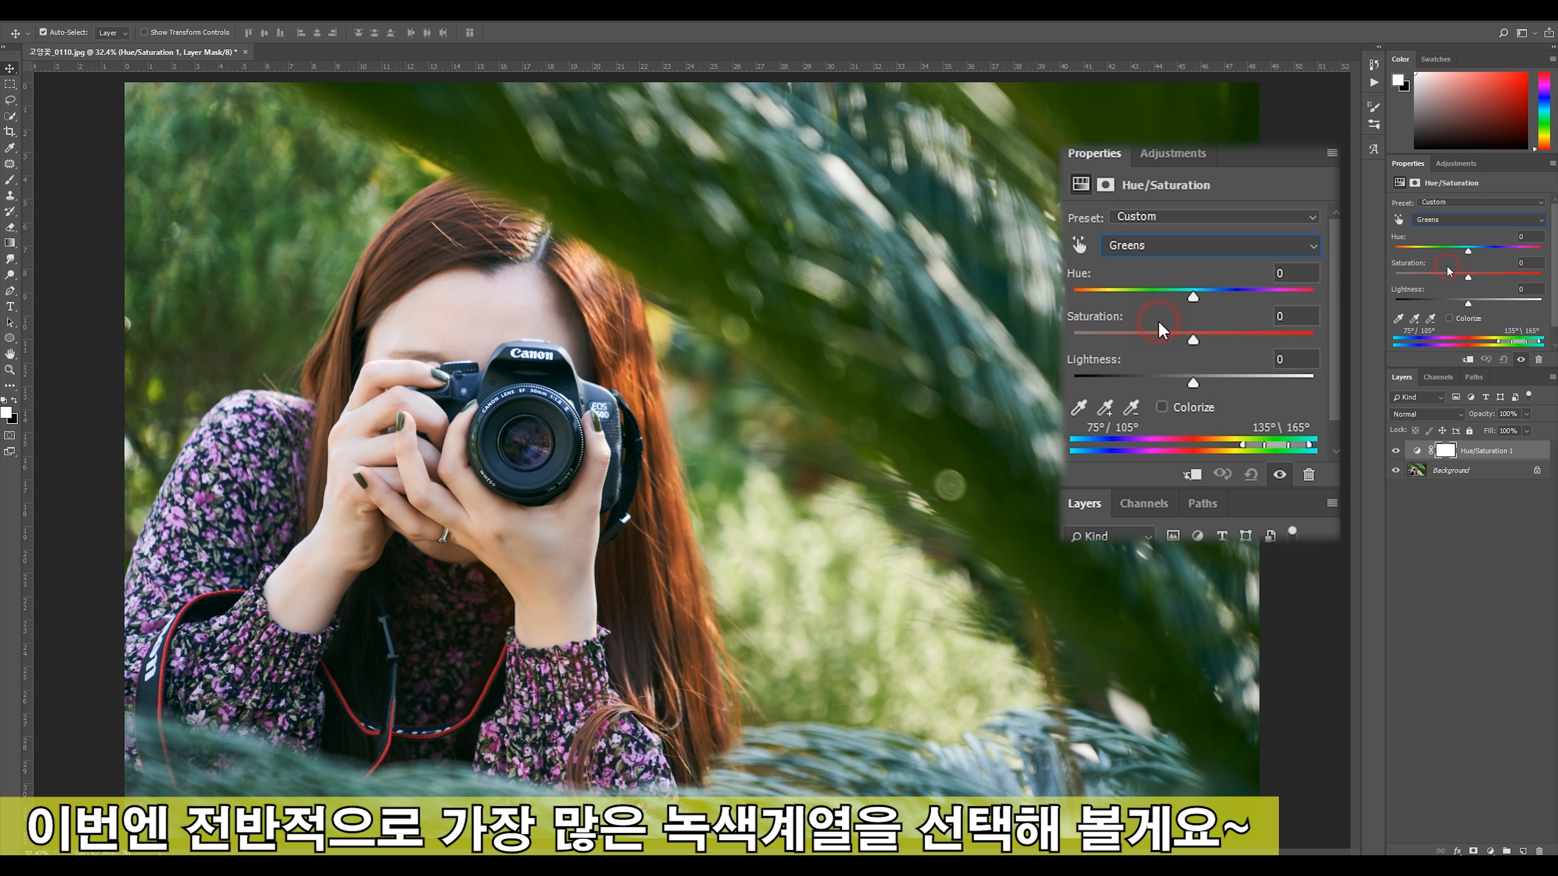
left_click_drag(1469, 254, 1424, 265)
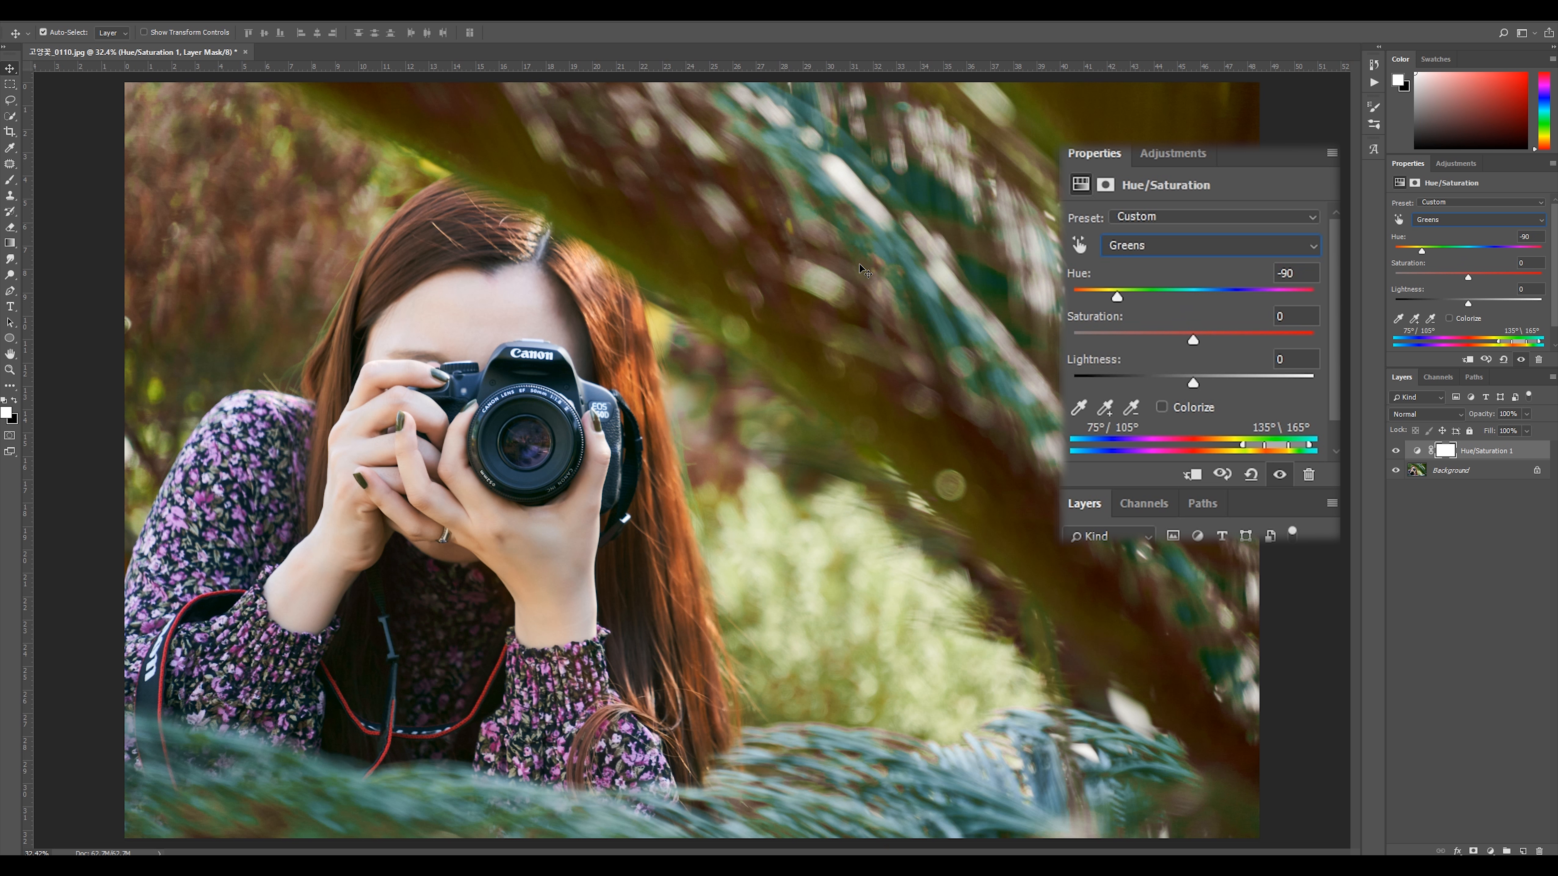
left_click_drag(1423, 256, 1387, 255)
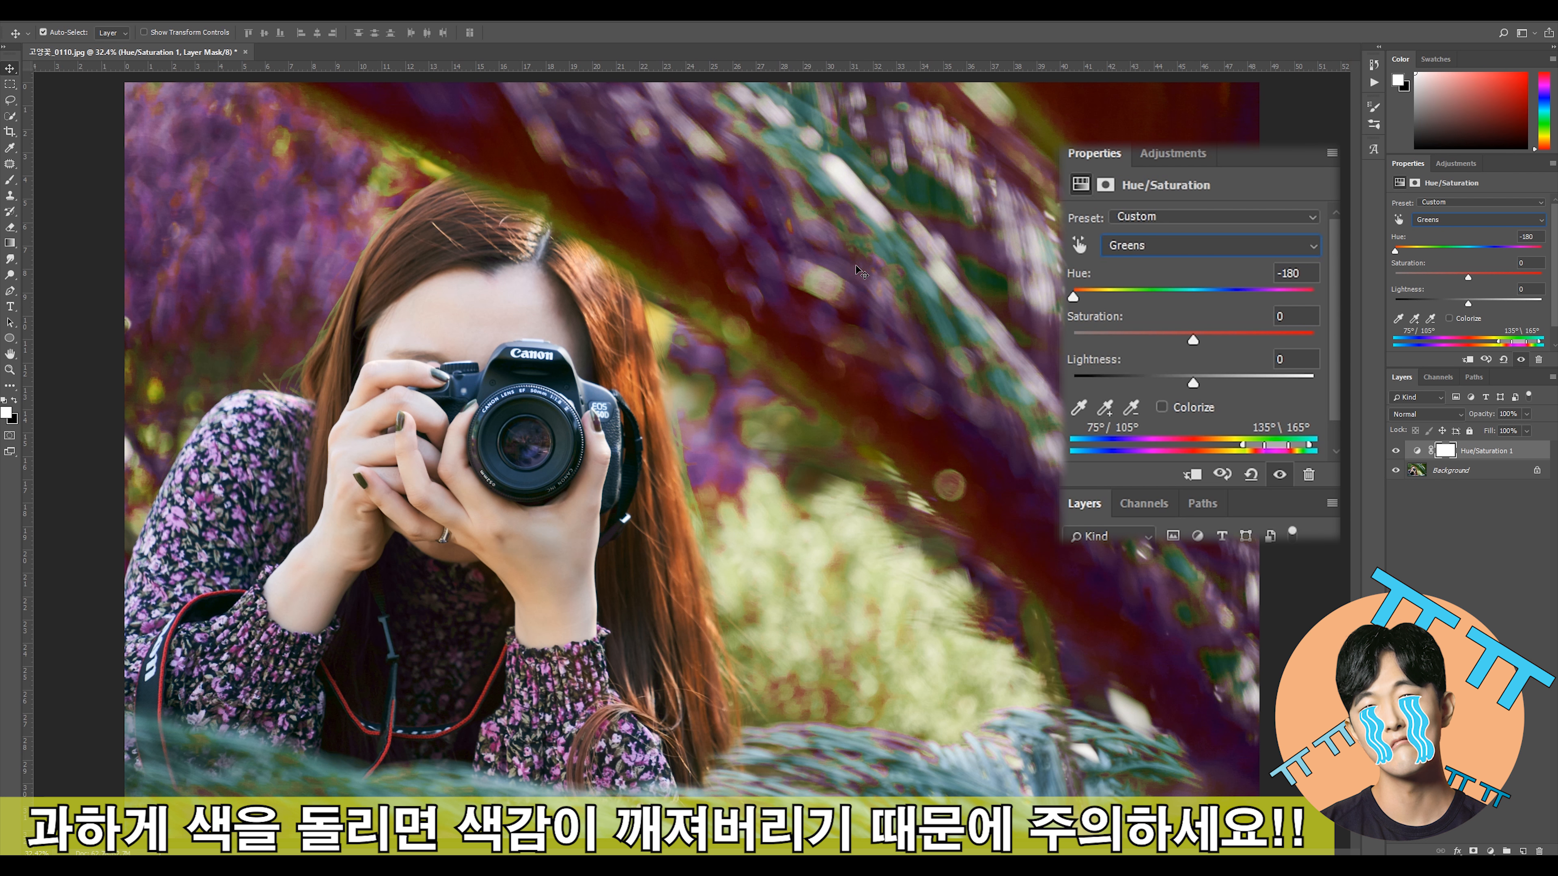
Step: Reset the Greens hue to 0 and return to the Master color range
left_click_drag(1467, 278, 1546, 281)
left_click_drag(1535, 264, 1471, 237)
type("00")
key("Return")
left_click(1472, 219)
left_click(1457, 214)
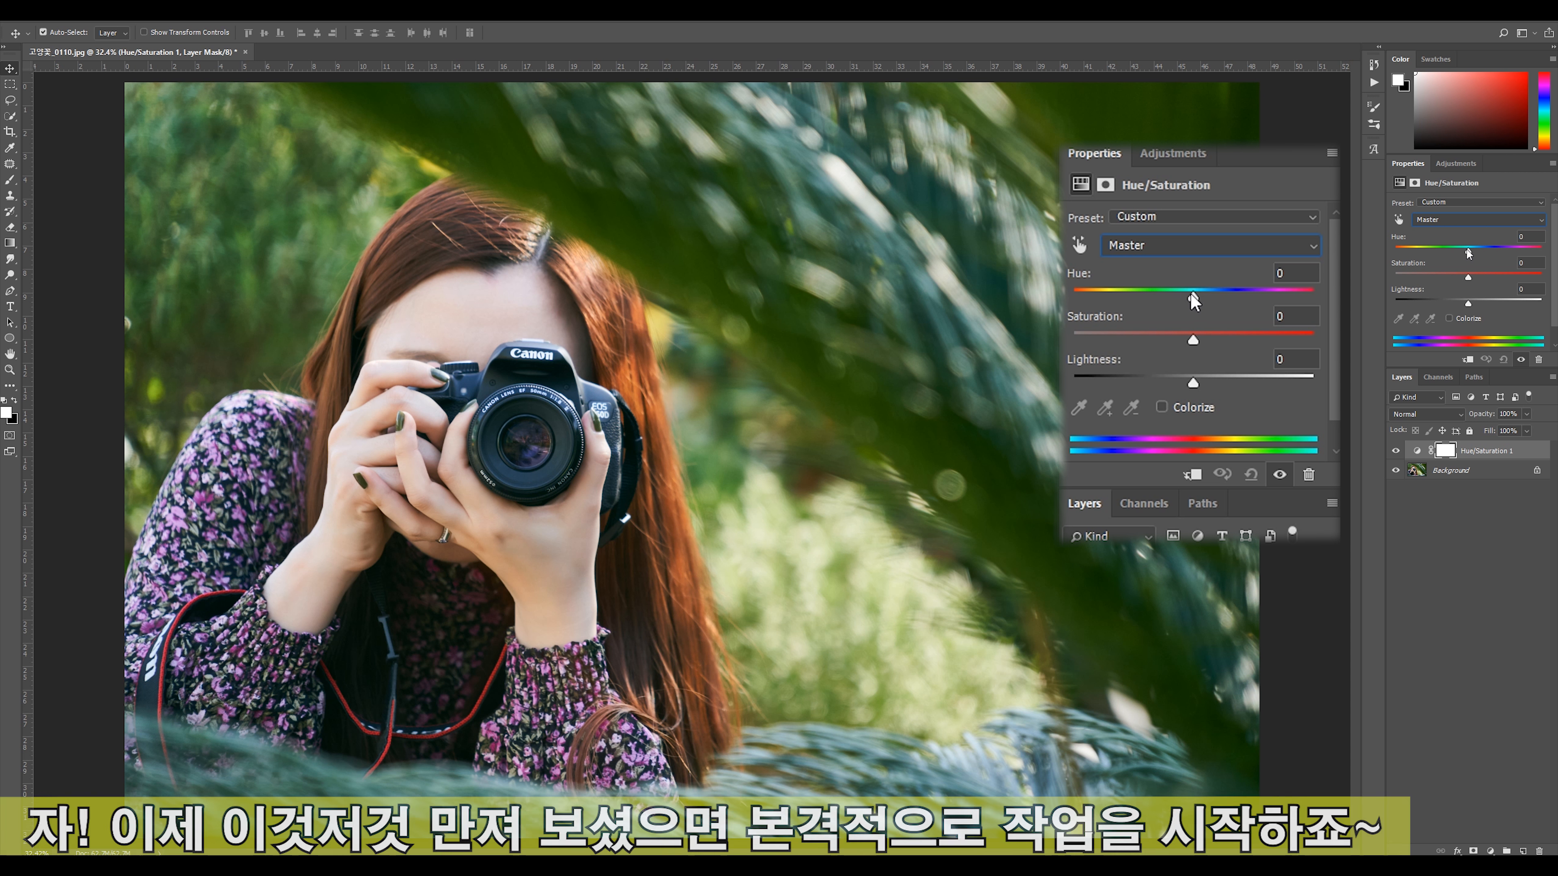
Step: Set the Master hue to -44 and invert the Hue/Saturation layer's mask to black
left_click_drag(1192, 296, 1144, 299)
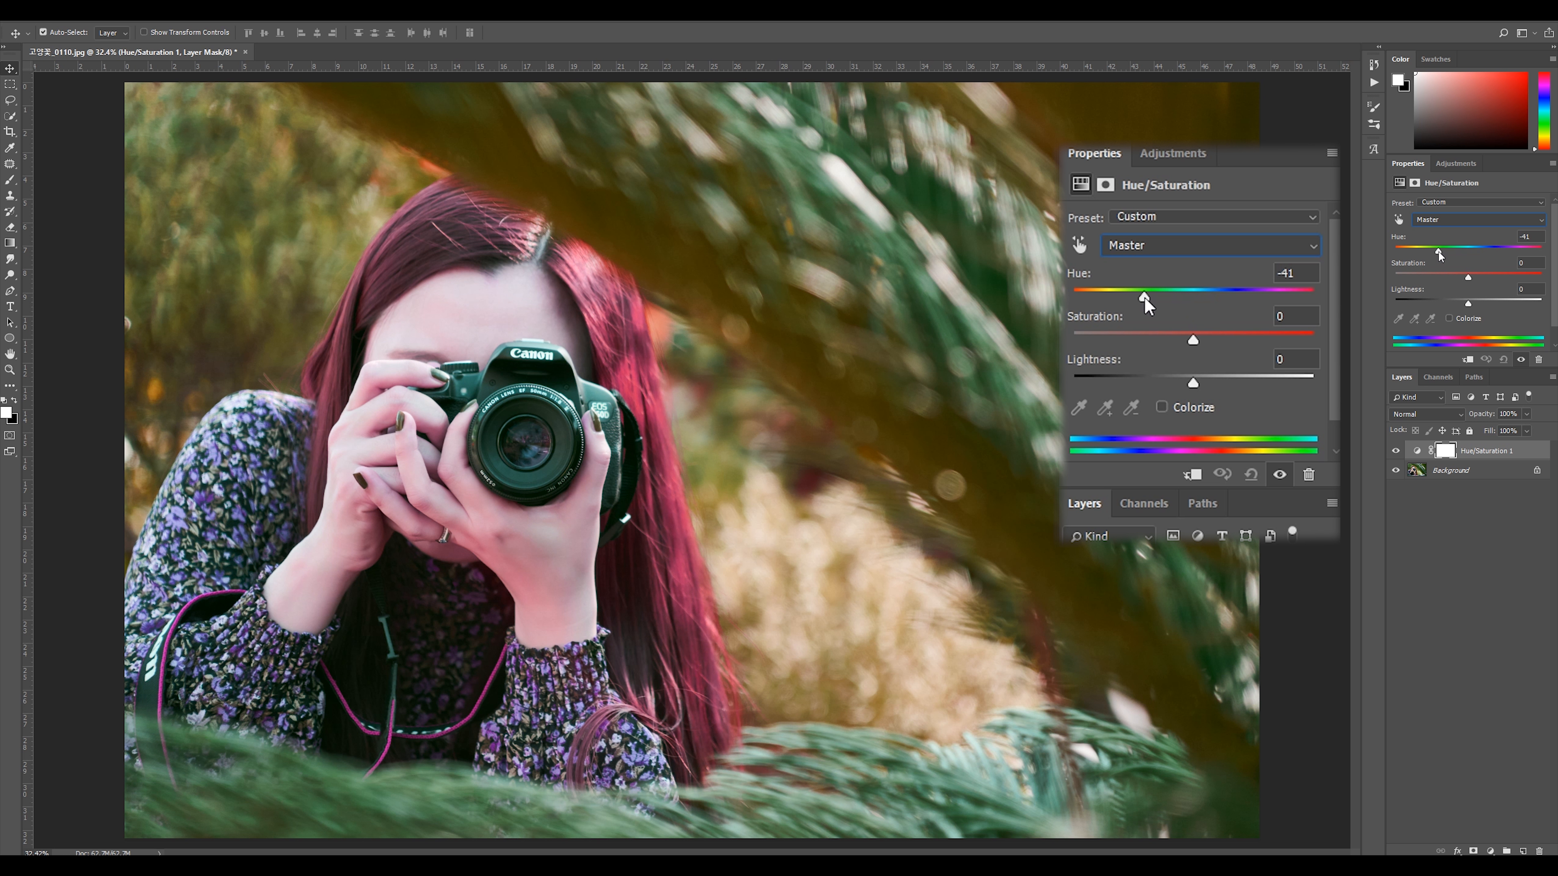
mouse_move(1144, 296)
left_mouse_down()
mouse_move(1237, 296)
mouse_move(1124, 301)
mouse_move(1138, 301)
left_mouse_up()
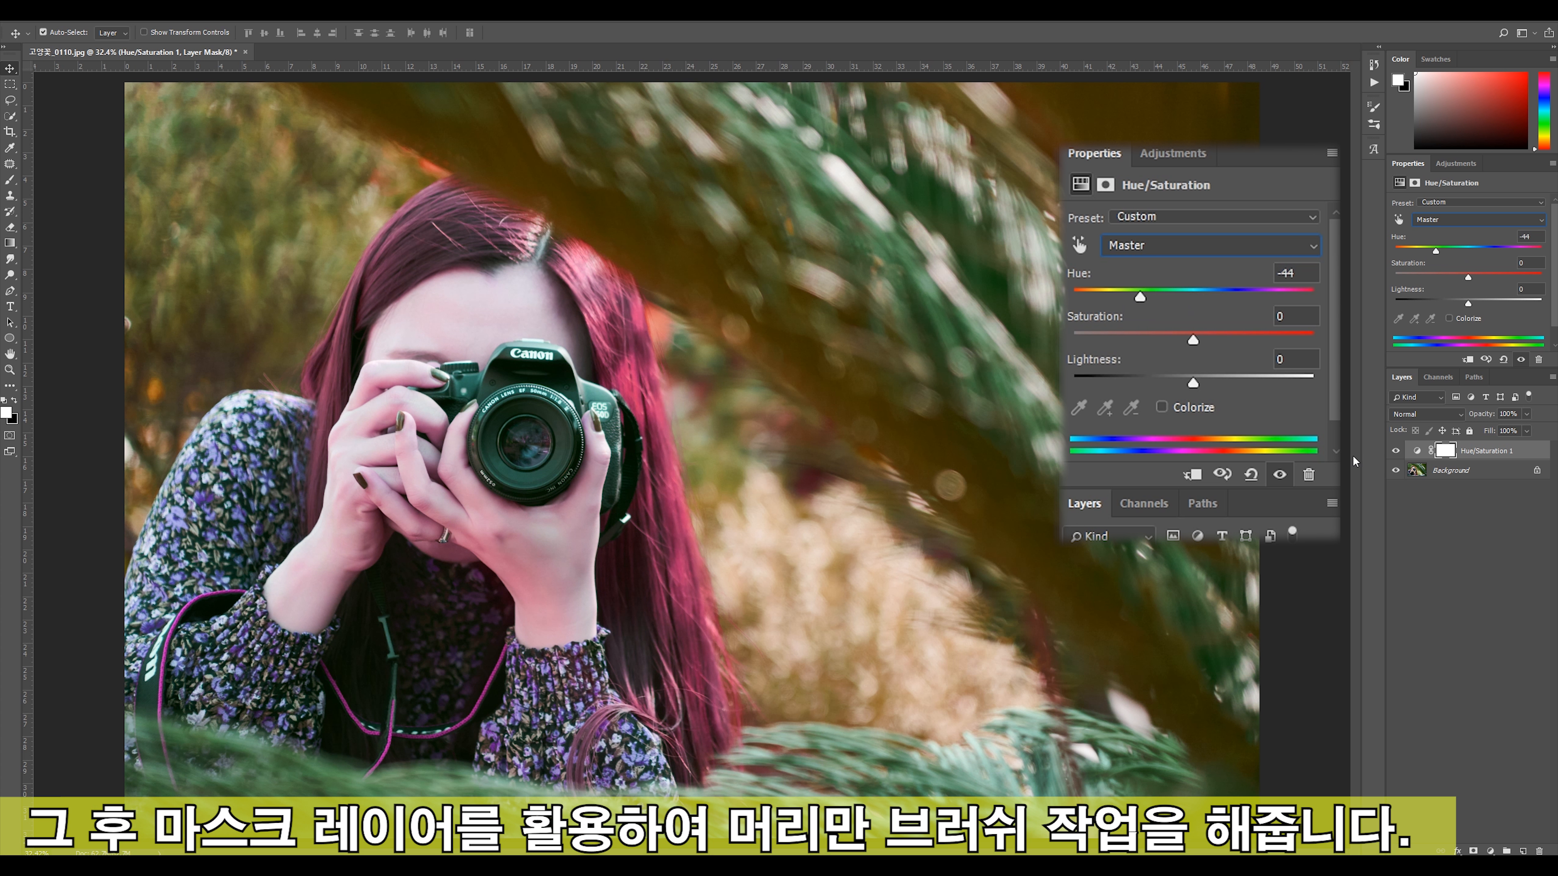
left_click(1444, 451)
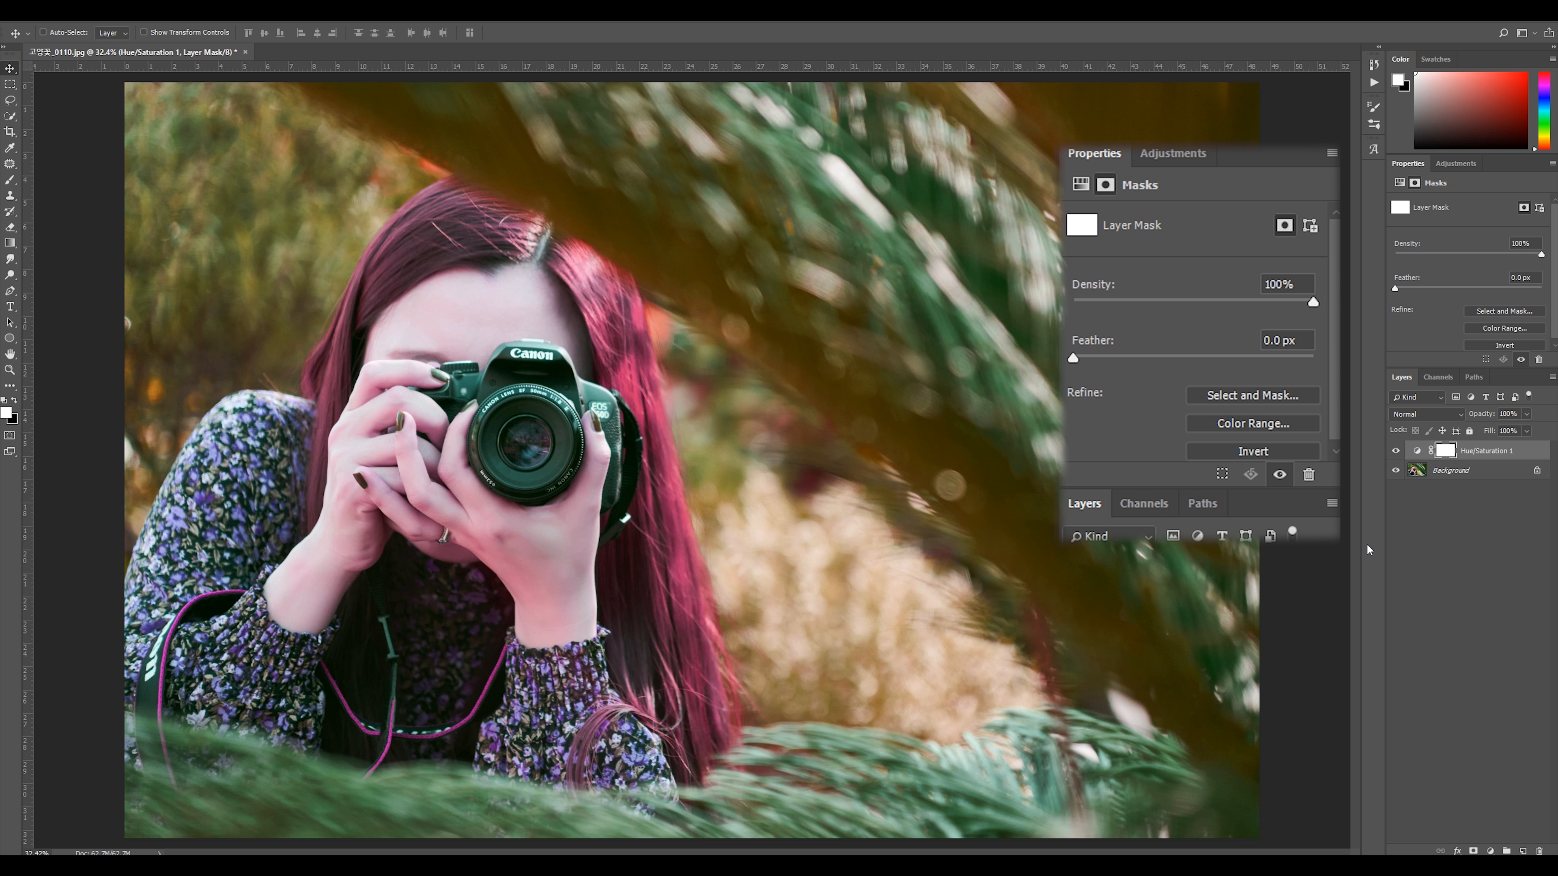
key("ctrl+i")
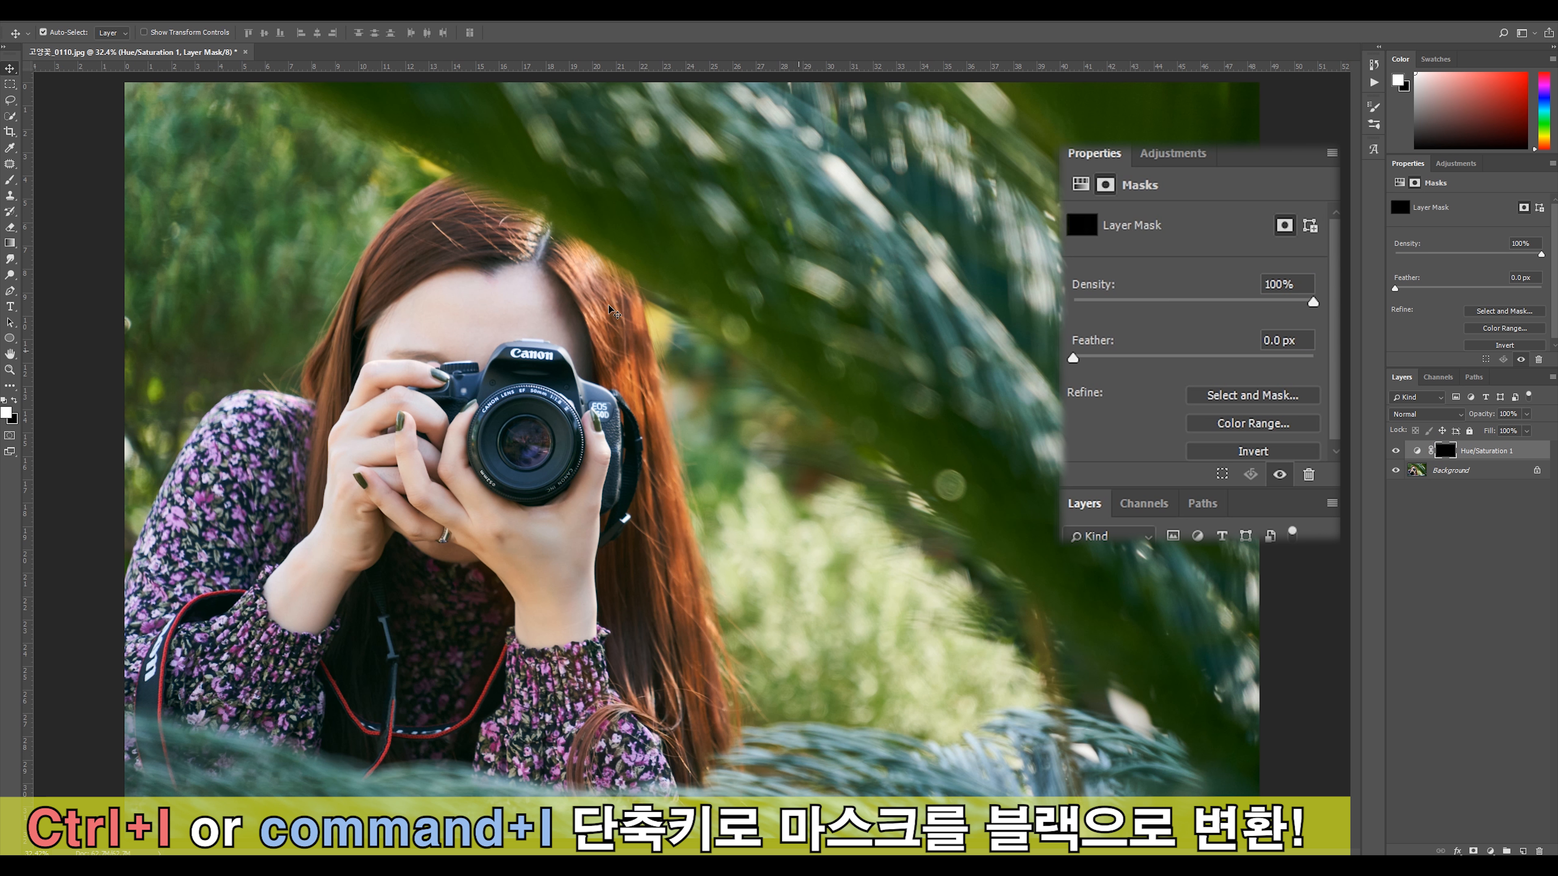
Step: Paint white on the mask with the Brush over the hair at the crown and beside the forehead, adjusting the brush size
key("b")
key("bracketleft")
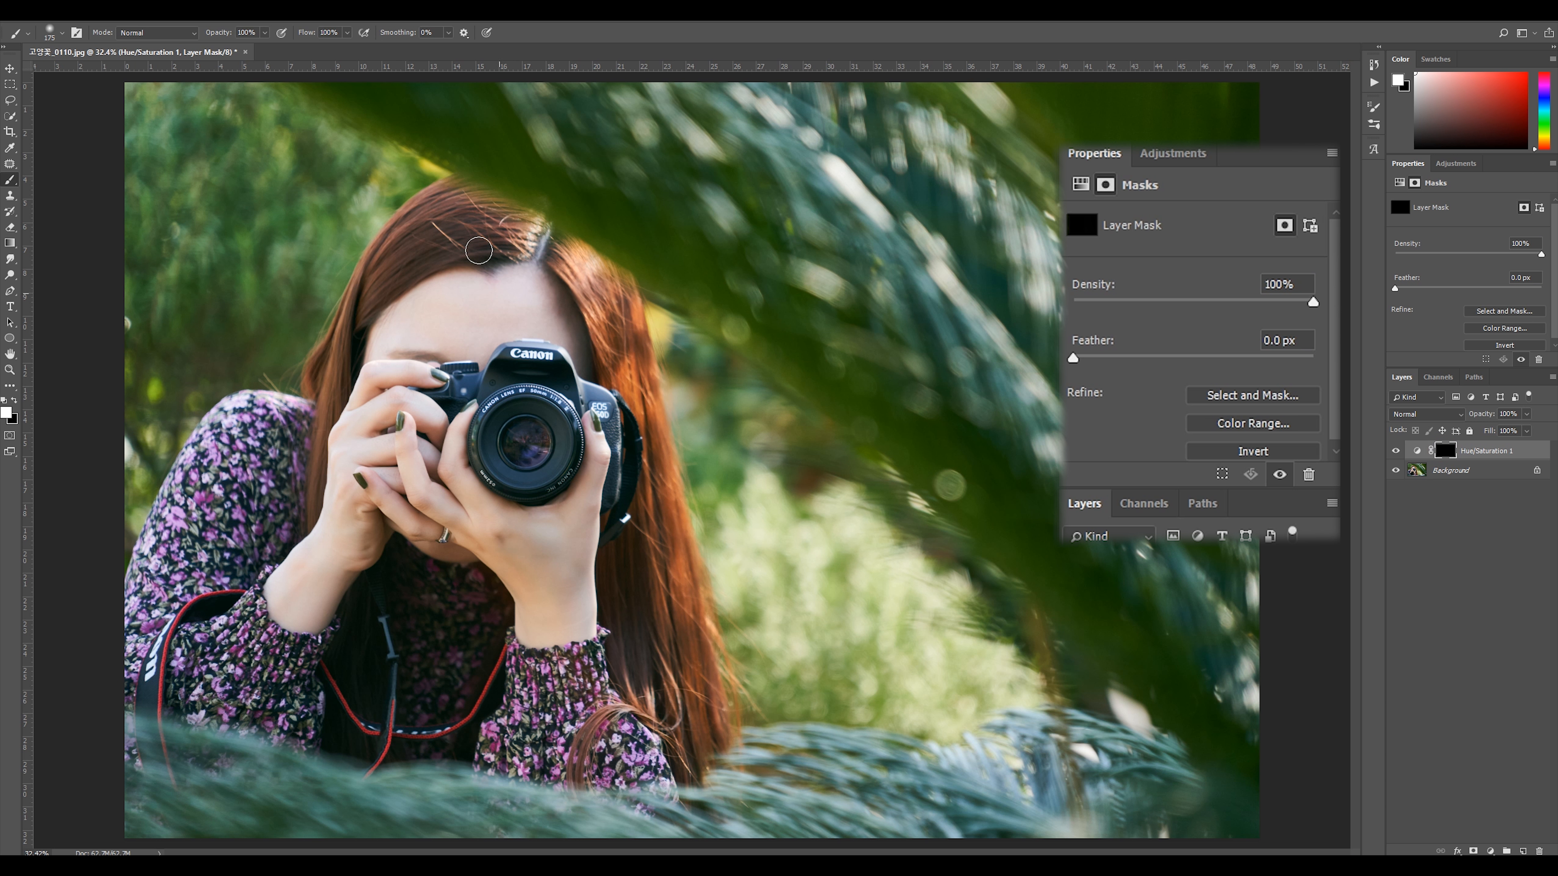
key("bracketleft")
key("bracketleft")
key("bracketleft")
mouse_move(442, 222)
left_mouse_down()
mouse_move(362, 300)
mouse_move(461, 188)
mouse_move(528, 221)
left_mouse_up()
key("bracketright")
key("bracketright")
key("bracketright")
mouse_move(342, 353)
left_mouse_down()
mouse_move(313, 372)
mouse_move(329, 348)
mouse_move(329, 404)
left_mouse_up()
Step: Paint white on the mask over the long hair falling behind the camera down to its tips
mouse_move(590, 274)
left_mouse_down()
mouse_move(571, 255)
mouse_move(598, 338)
mouse_move(639, 354)
mouse_move(668, 515)
left_mouse_up()
key("bracketright")
key("bracketright")
mouse_move(634, 352)
left_mouse_down()
mouse_move(674, 724)
mouse_move(679, 564)
mouse_move(719, 775)
left_mouse_up()
key("bracketleft")
key("bracketleft")
key("bracketleft")
Step: Compare the recolored hair with the original by toggling the adjustment layer, and set its hue to -180
left_click(1395, 452)
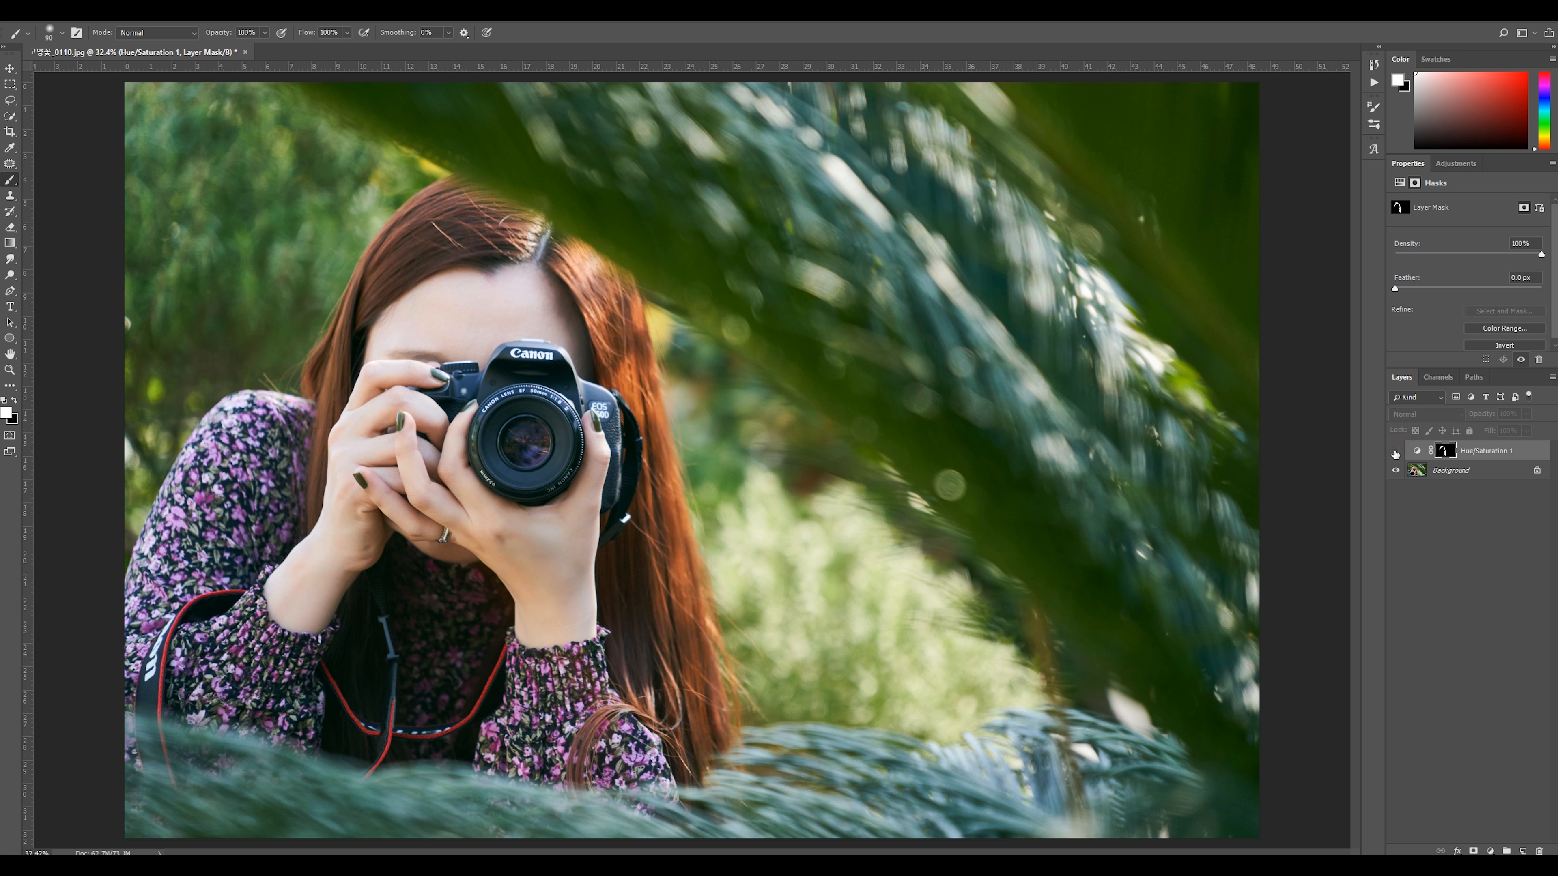
left_click(1395, 451)
left_click(1416, 451)
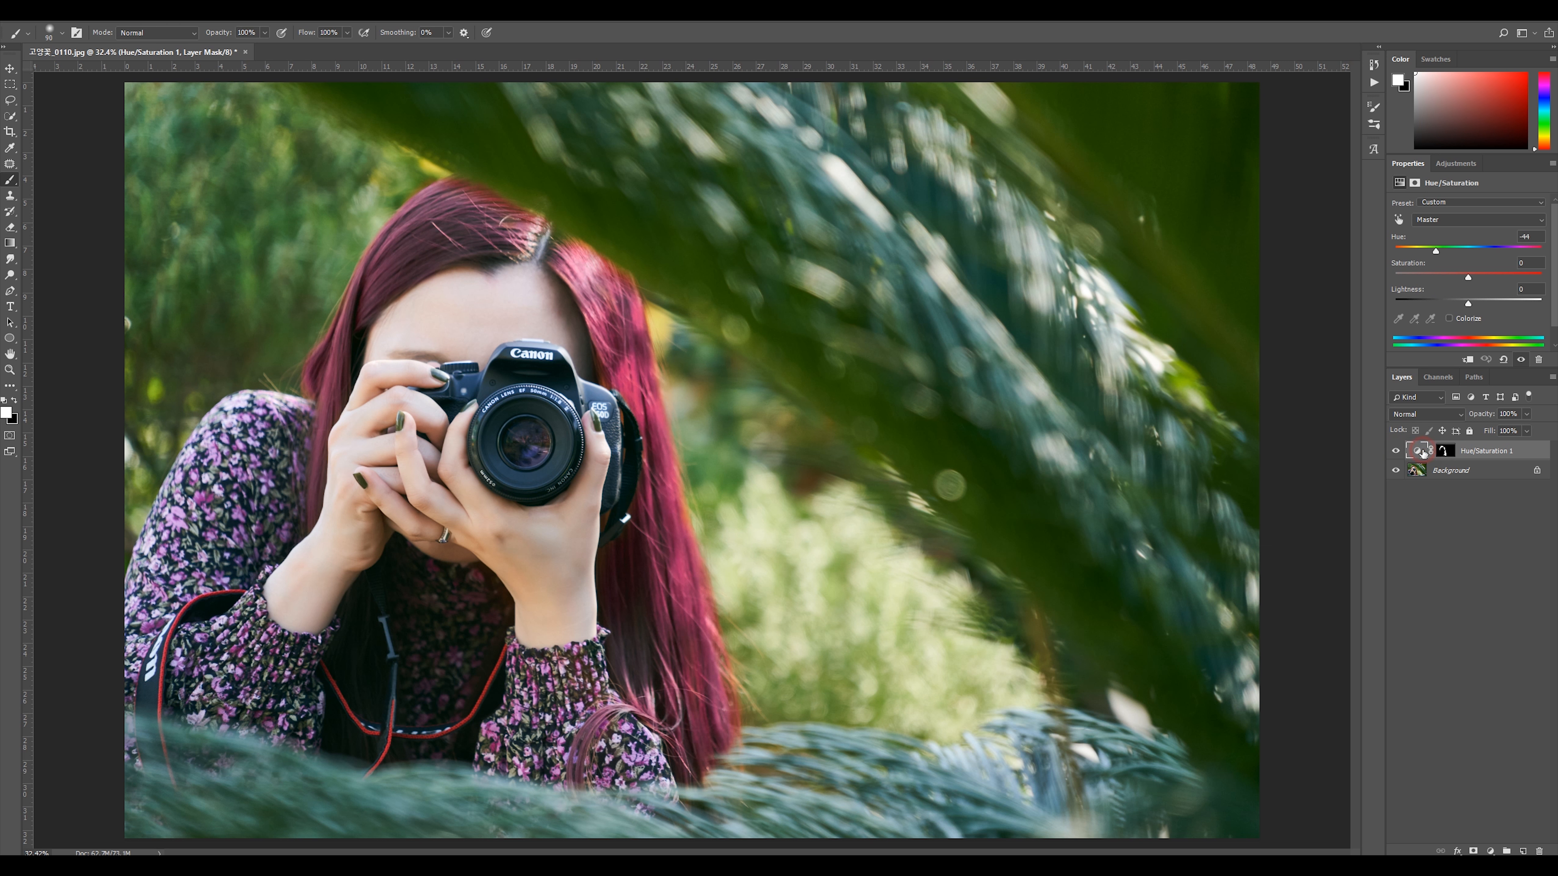
left_click_drag(1435, 253, 1387, 254)
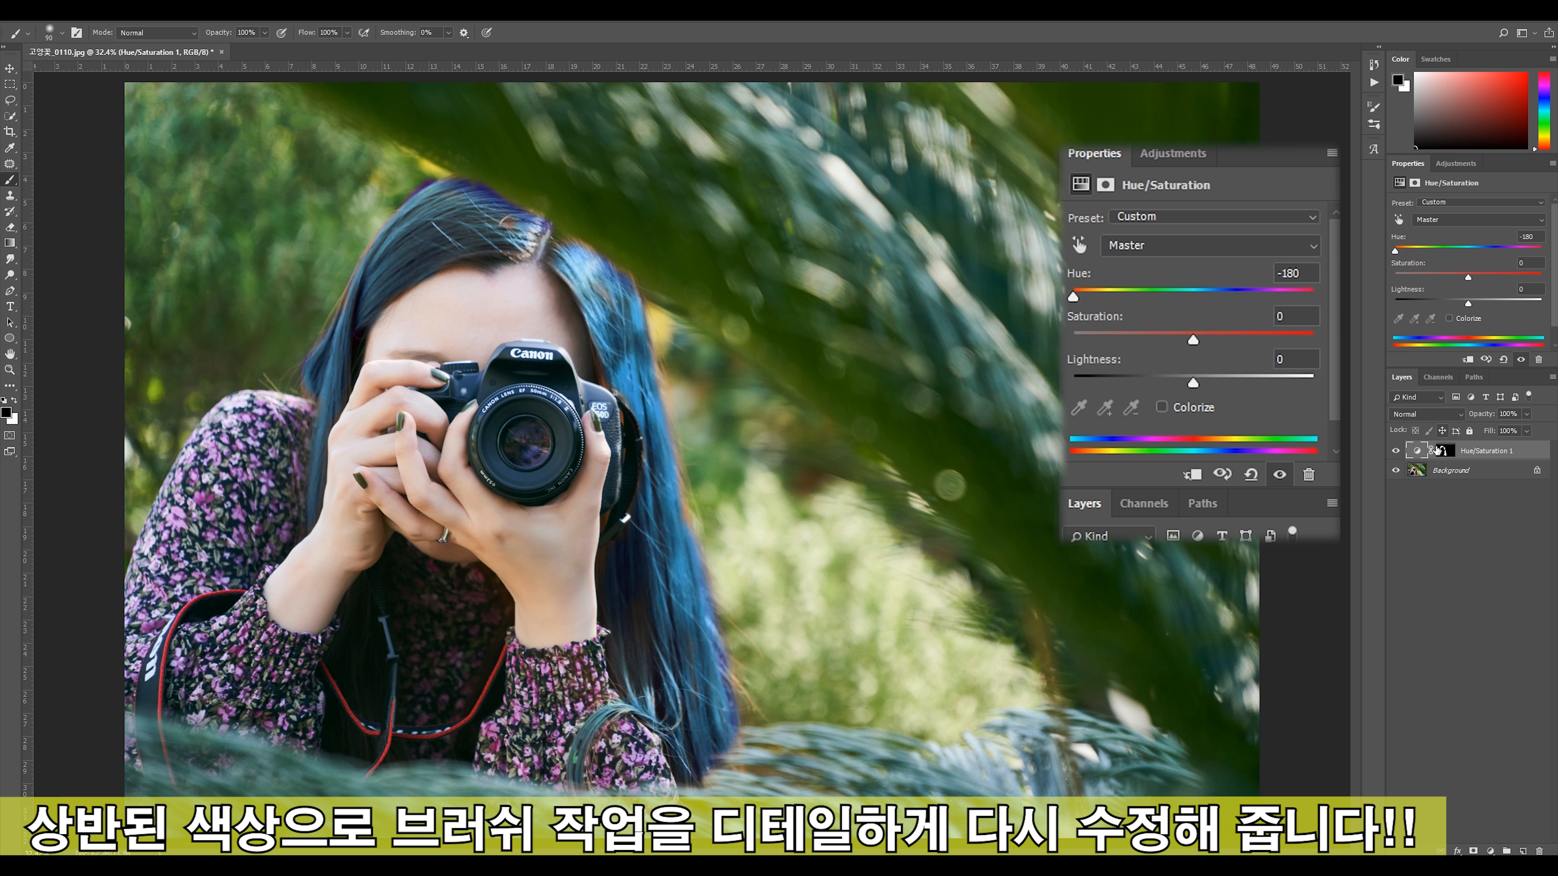
Step: Refine the hair mask with brush strokes along the crown's outer edge and the side of the head, swapping black and white
left_click(1445, 451)
key("x")
key("x")
left_click_drag(414, 189, 434, 173)
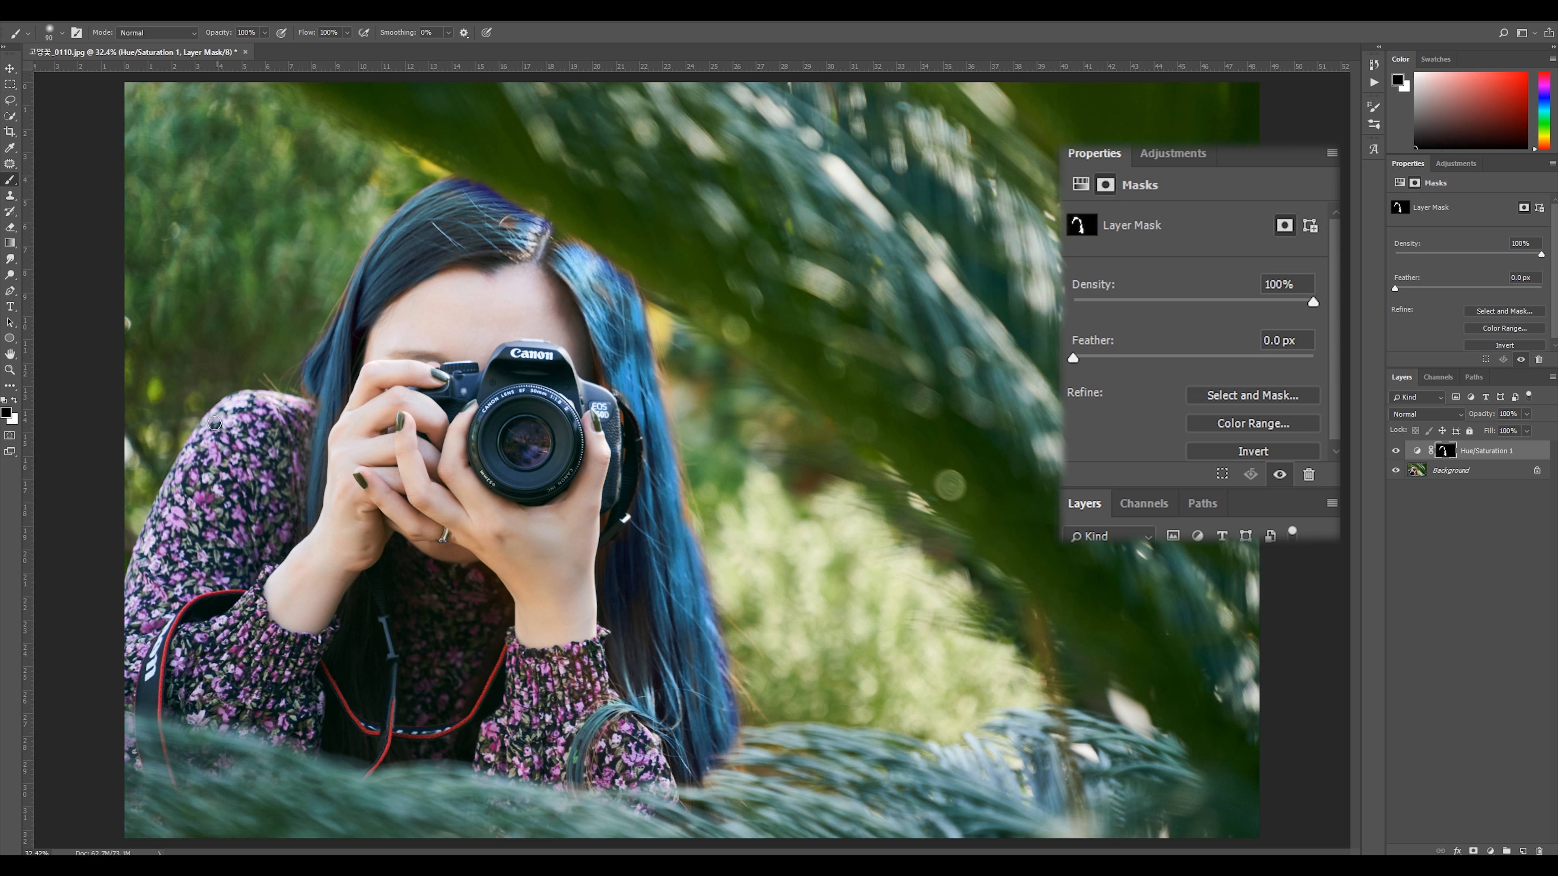
key("x")
left_click_drag(346, 282, 329, 309)
key("x")
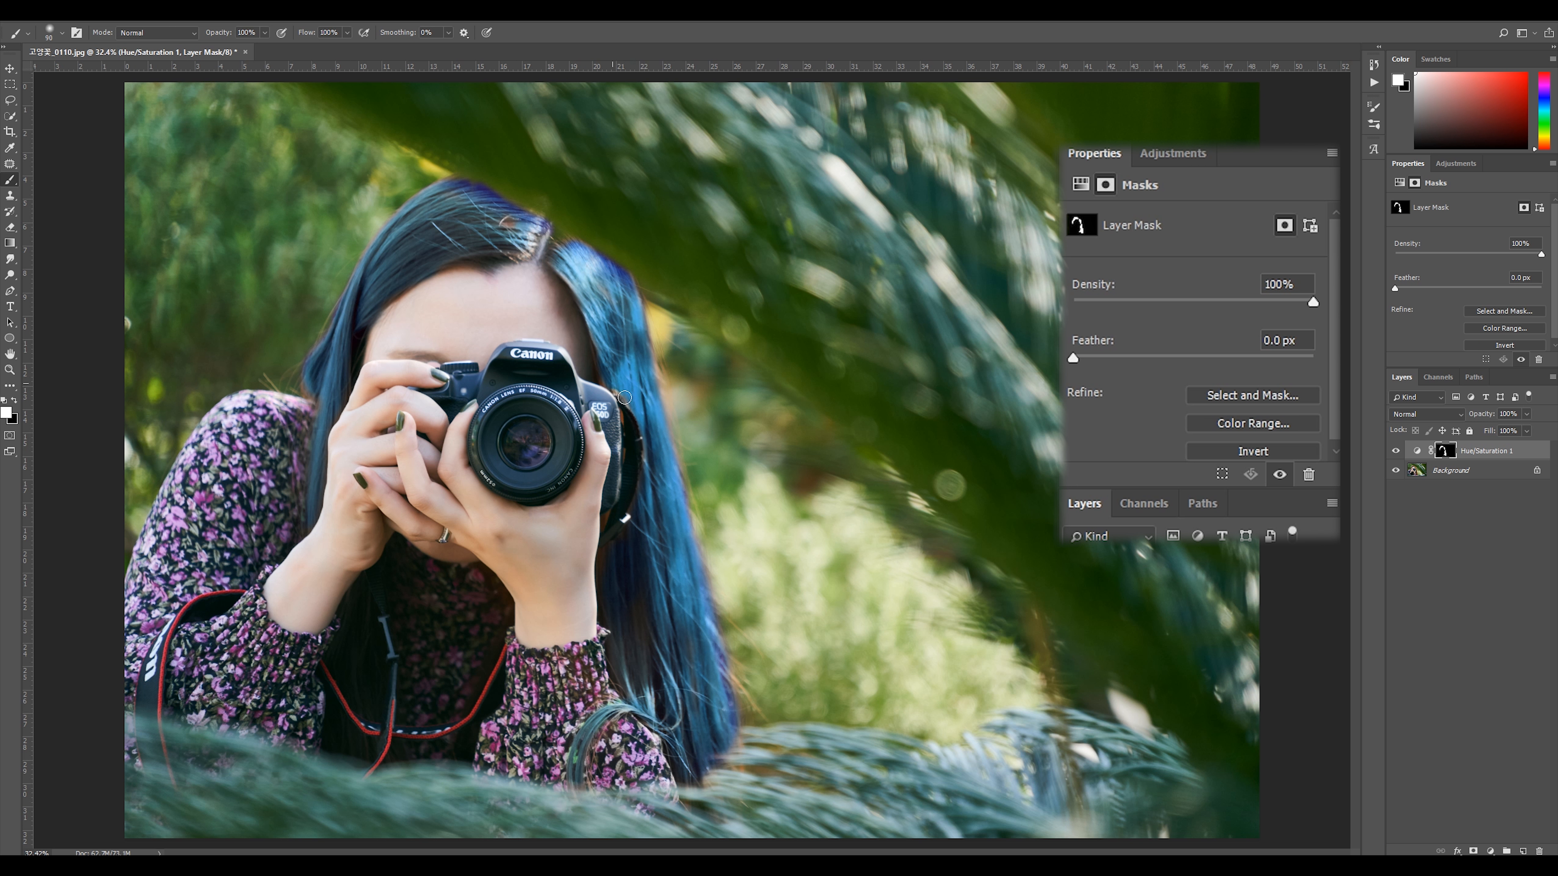
Step: Touch up the mask just above the crown of the hair with a larger brush
key("bracketright")
key("bracketright")
key("bracketright")
key("bracketright")
key("bracketright")
key("bracketright")
key("bracketright")
key("bracketright")
left_click_drag(532, 164, 574, 174)
Step: Swap the mask painting color, reduce the brush size and set the brush flow to 3%
key("x")
key("bracketleft")
key("bracketleft")
key("bracketleft")
key("bracketleft")
key("bracketleft")
key("shift+0")
key("shift+3")
Step: Set the hair adjustment's hue to +26, saturation to -2 and lightness to -12
left_click(1416, 451)
key("x")
left_click_drag(1469, 248, 1458, 302)
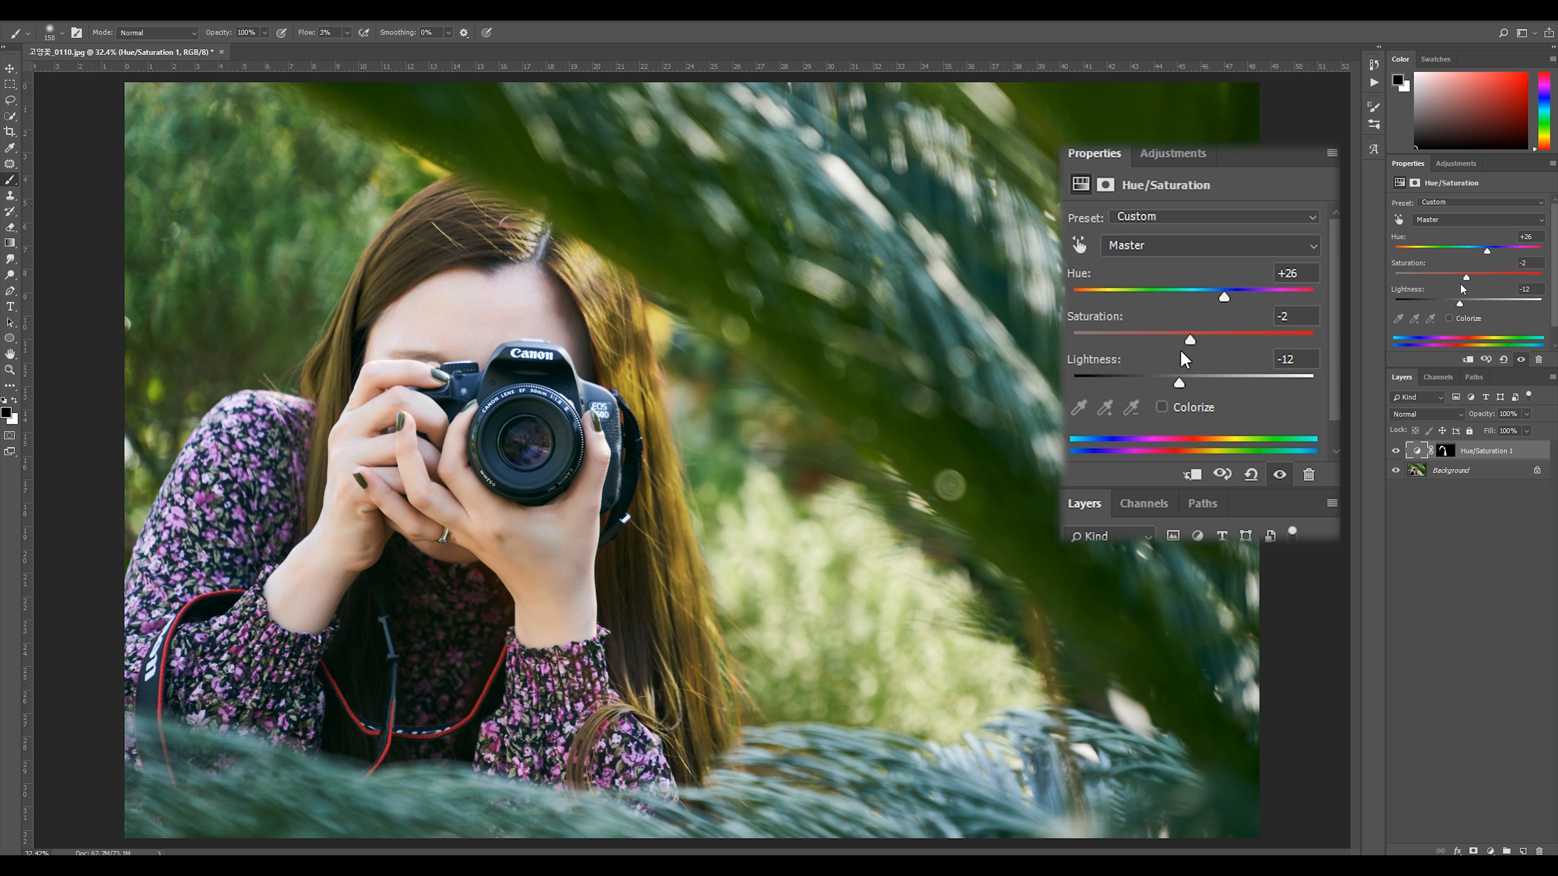
Step: Compare the brown hair with the original by toggling the Hue/Saturation layer's visibility
left_click(1396, 451)
left_click(1396, 451)
left_click(1396, 453)
left_click(1396, 453)
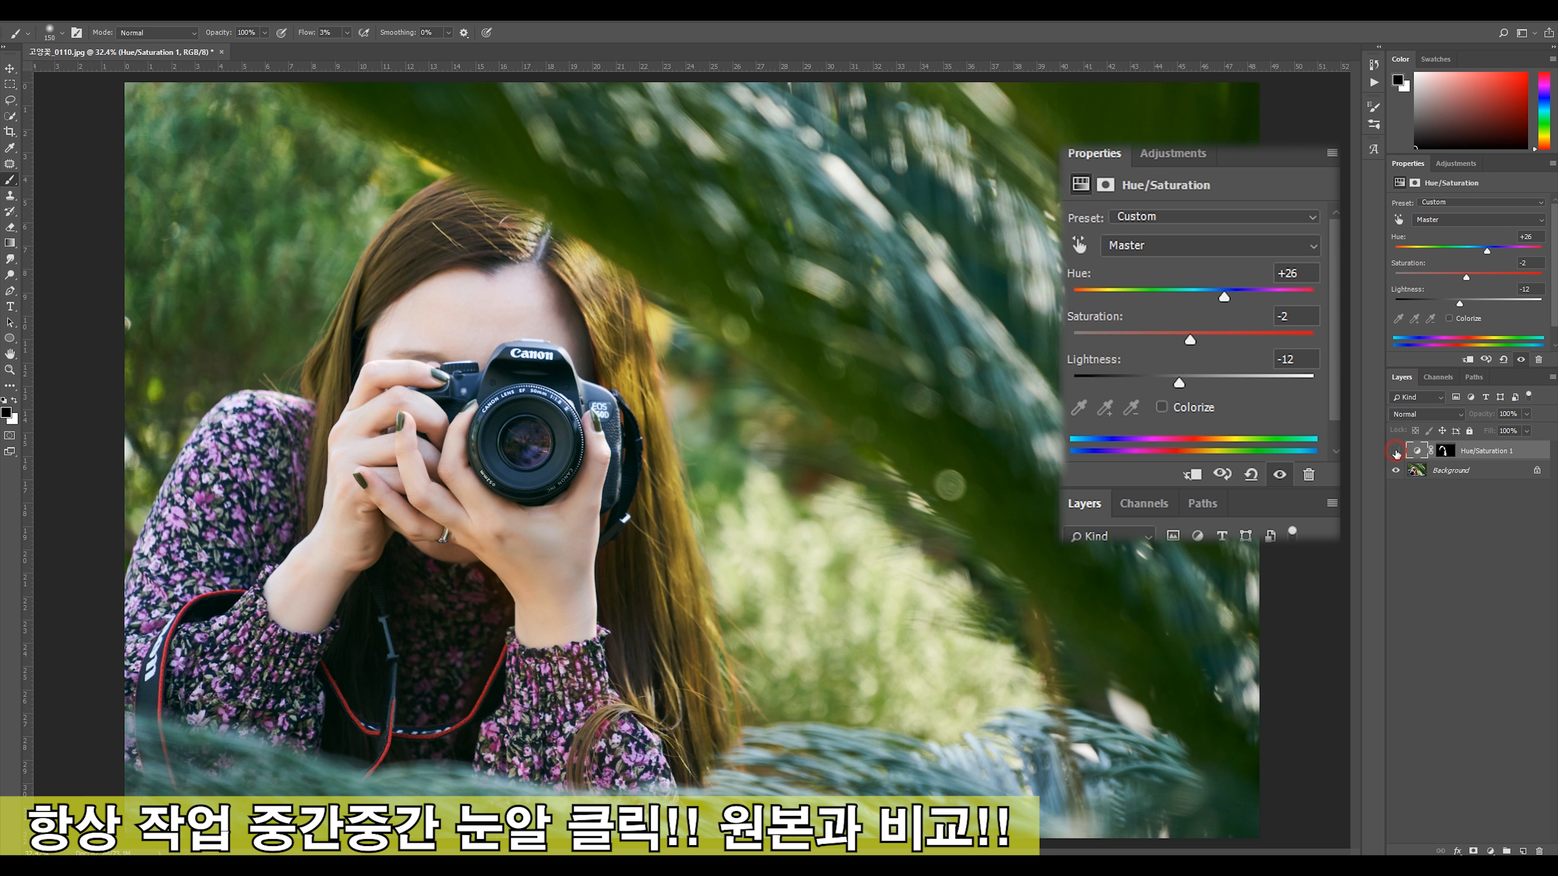
left_click(1396, 453)
left_click(1395, 452)
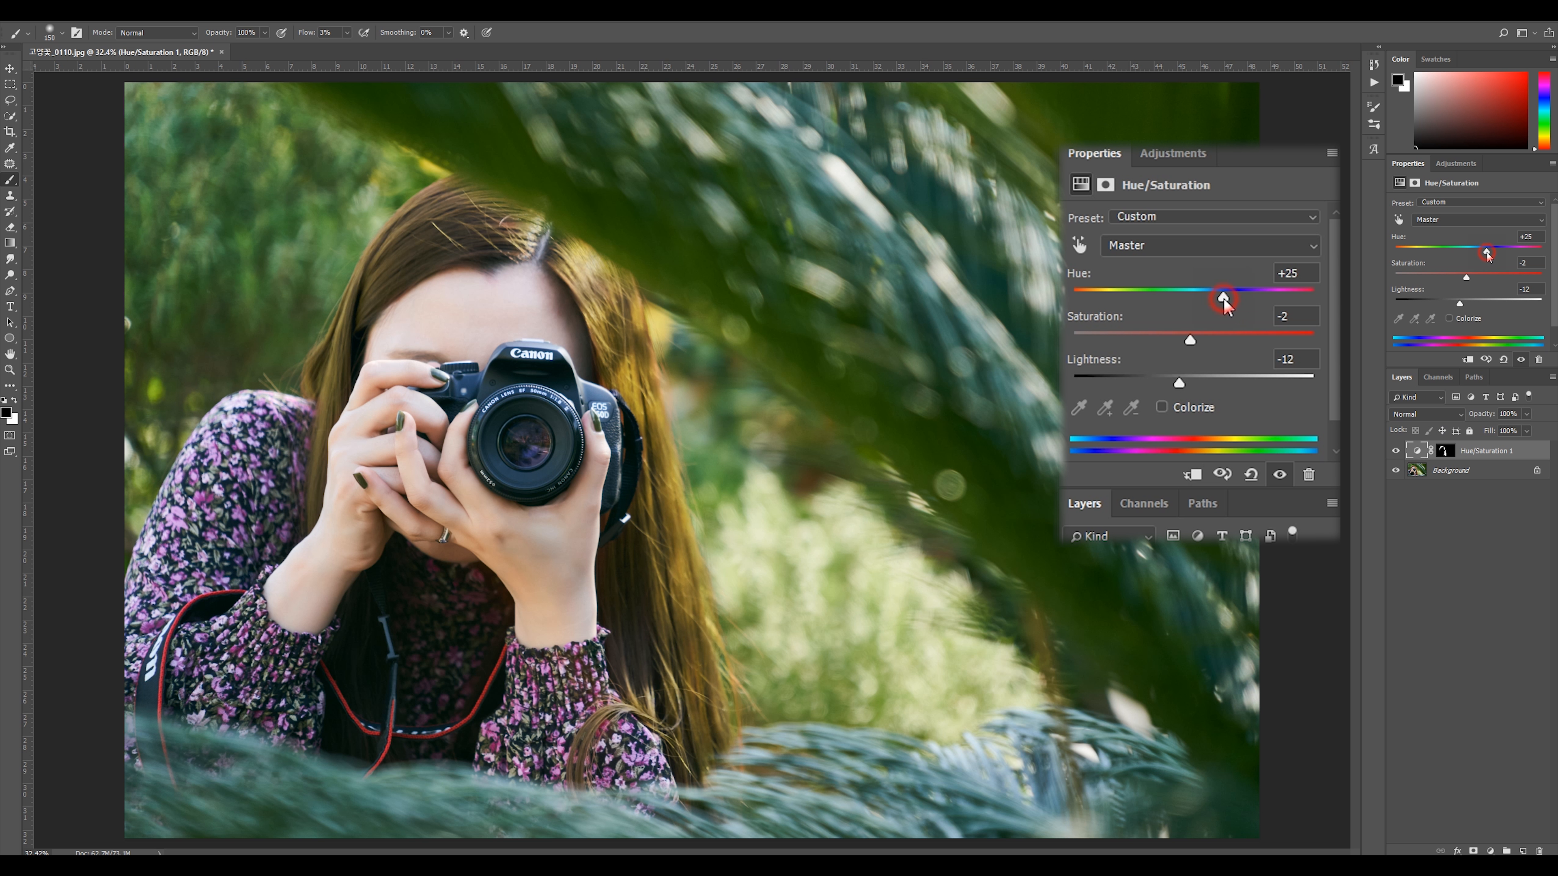
Step: Set the hair adjustment's hue to -23 for red hair and compare it with the original photo
left_click_drag(1224, 297, 1166, 305)
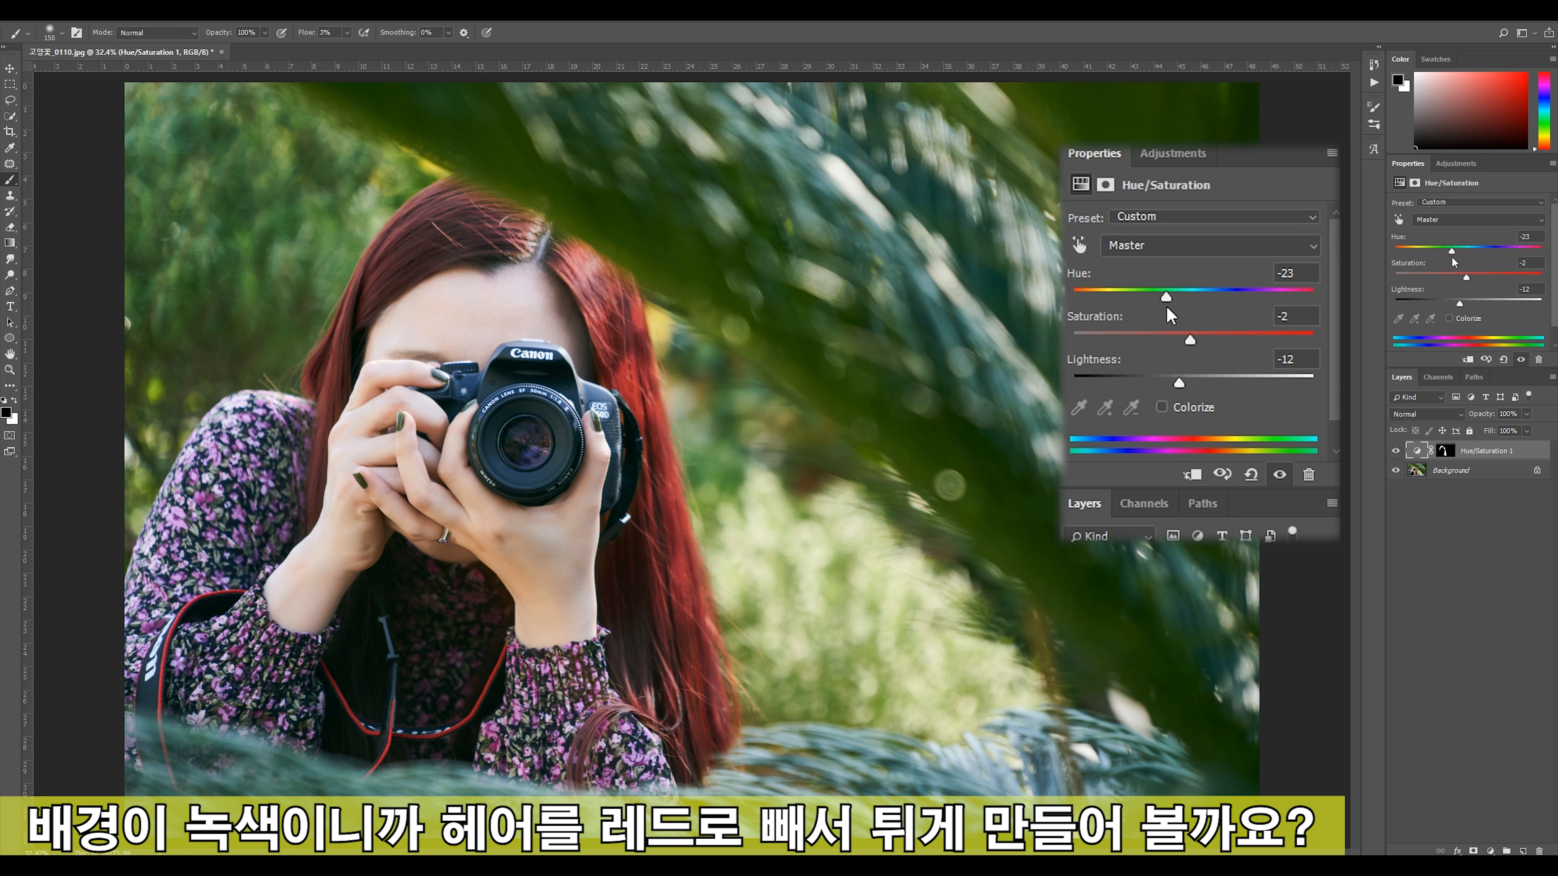
left_click(1396, 452)
left_click(1395, 453)
left_click(1395, 452)
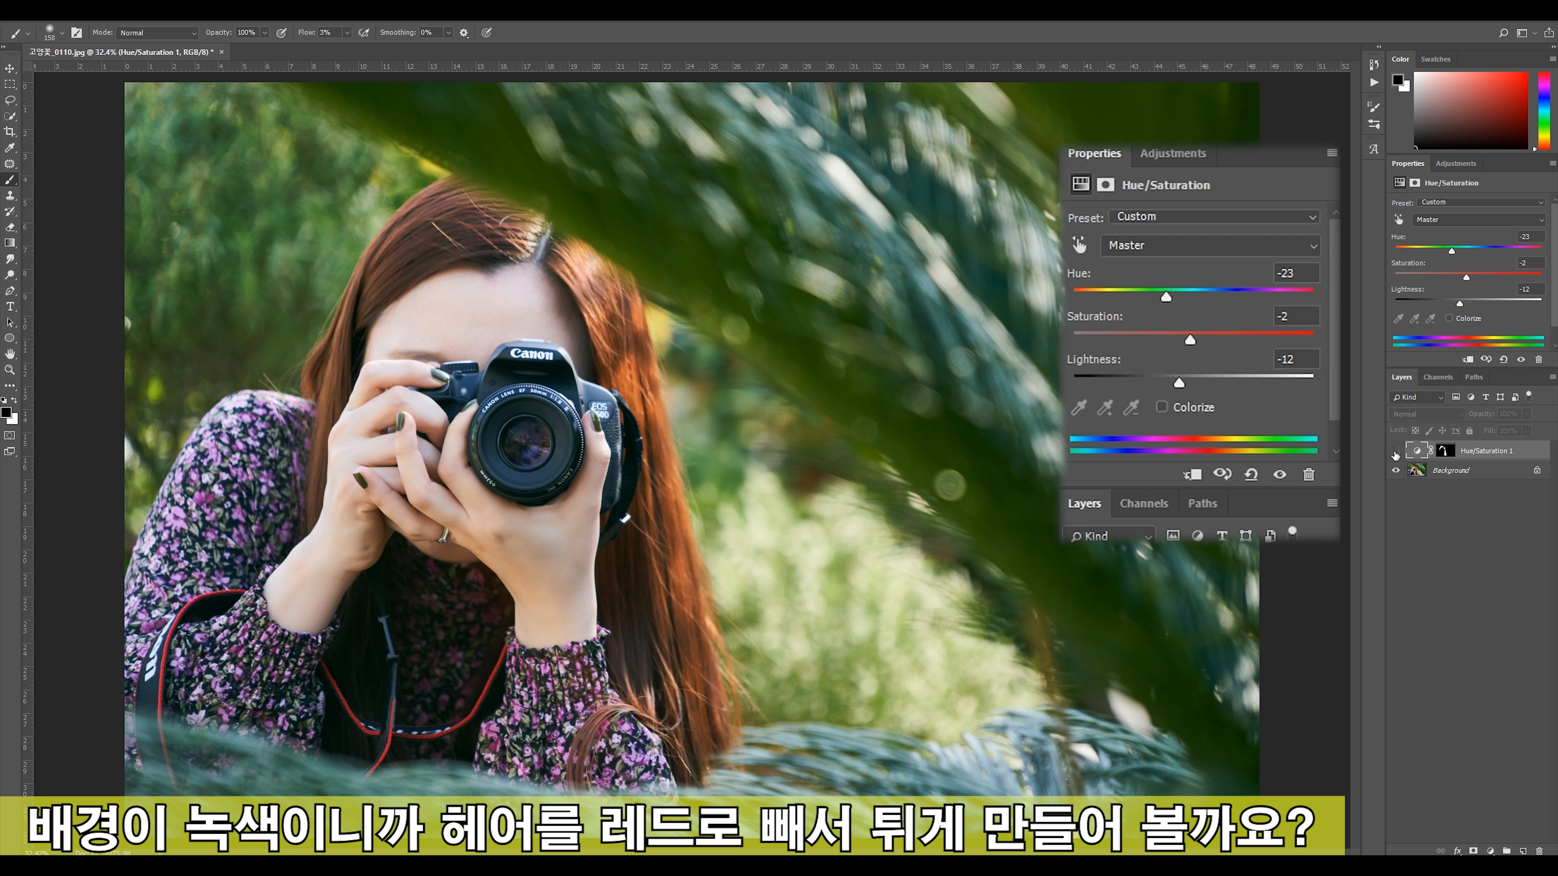
left_click(1395, 452)
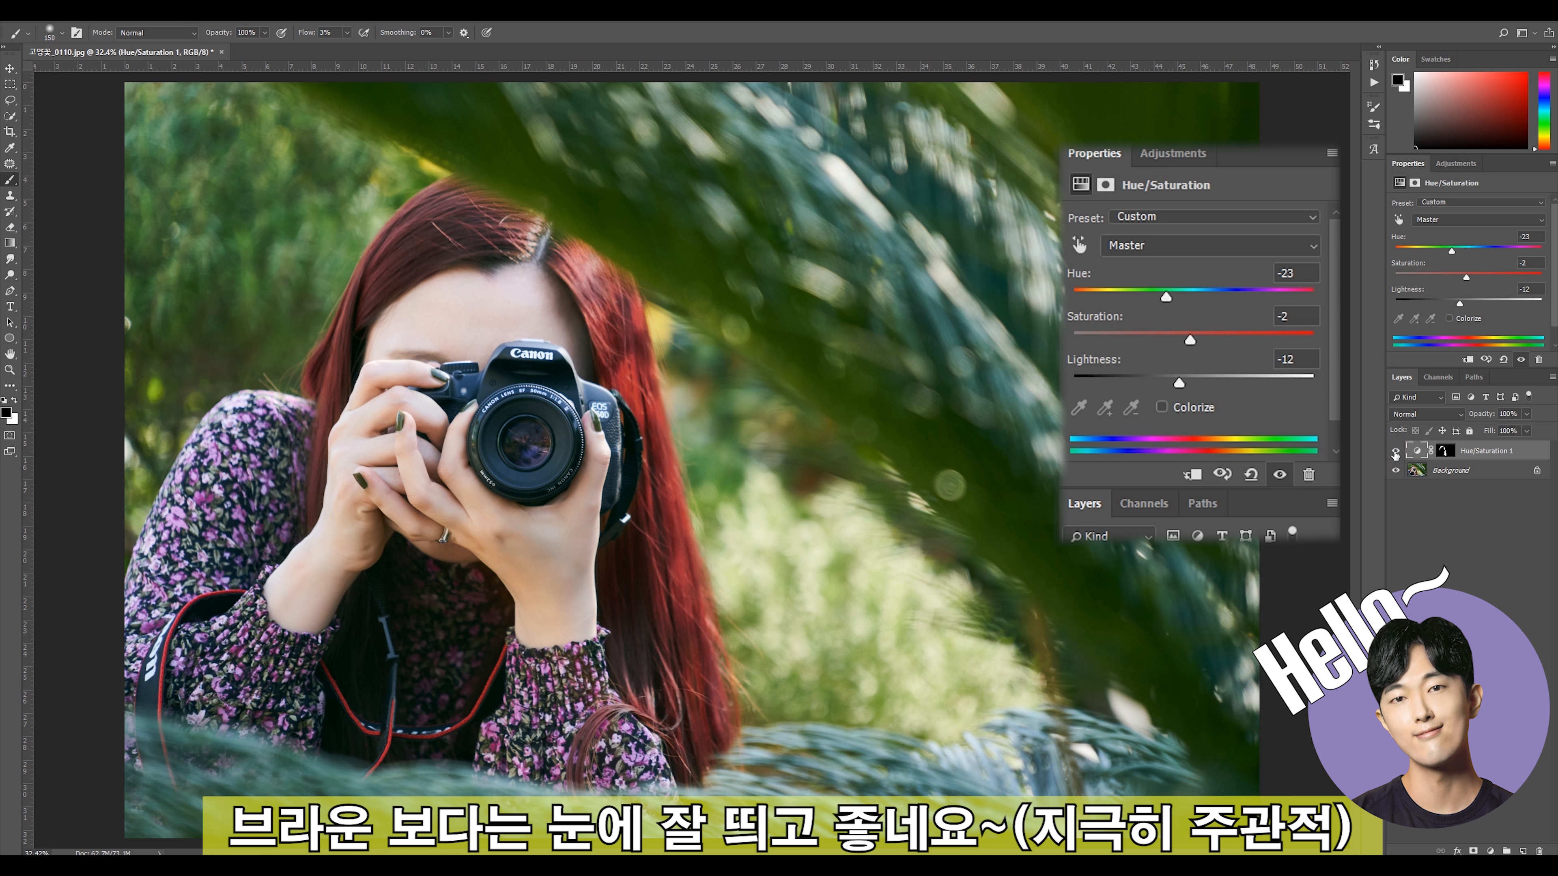
Step: Add a second Hue/Saturation adjustment layer above the hair adjustment and turn on Colorize
left_click(1449, 478)
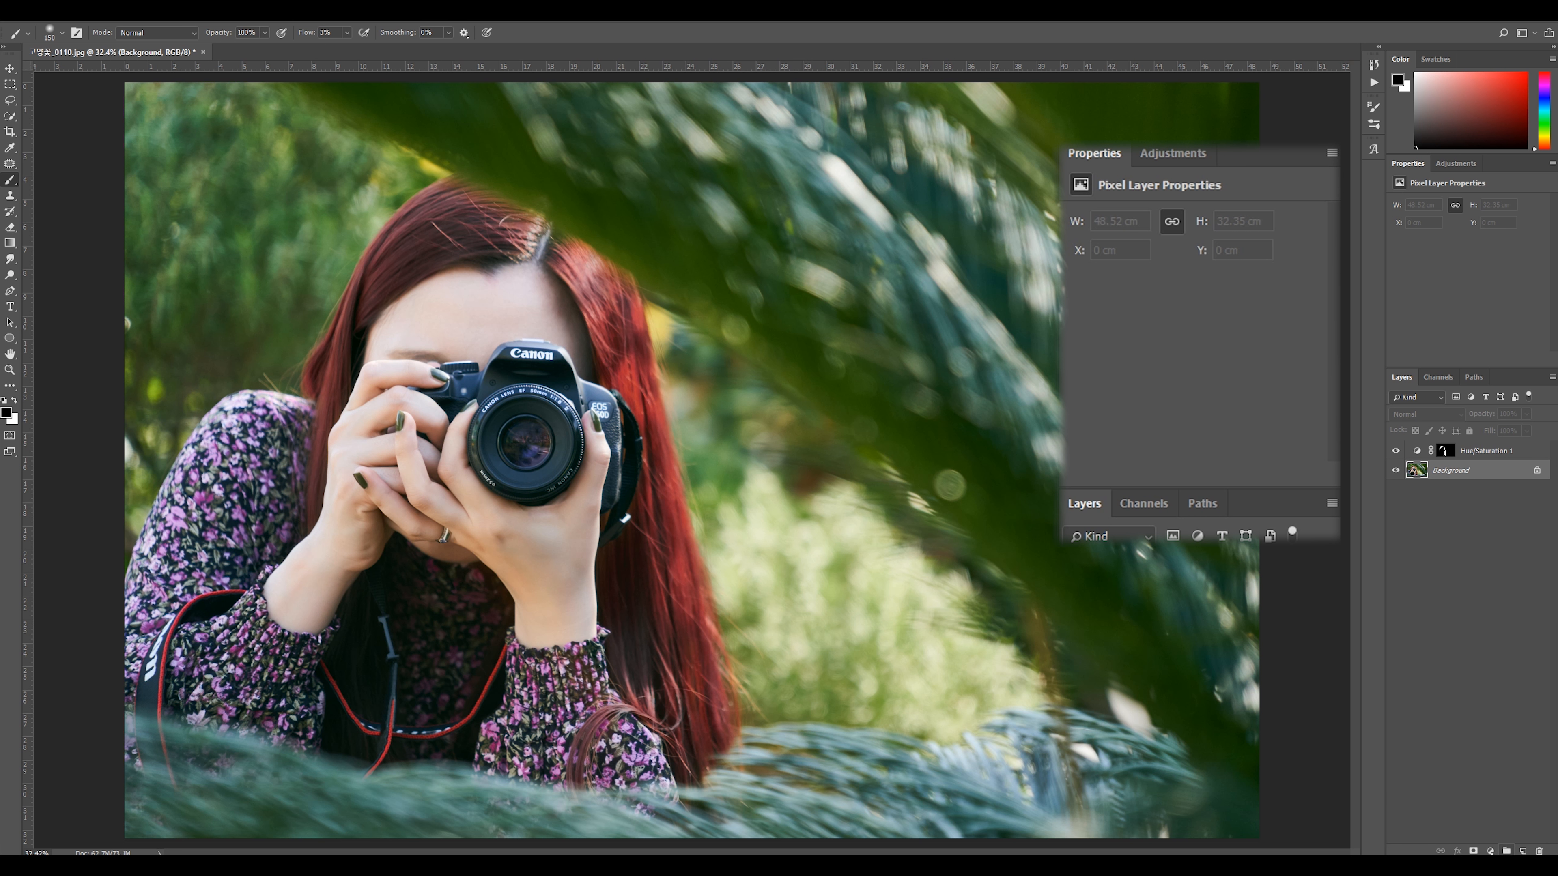
left_click(1490, 851)
left_click(1499, 732)
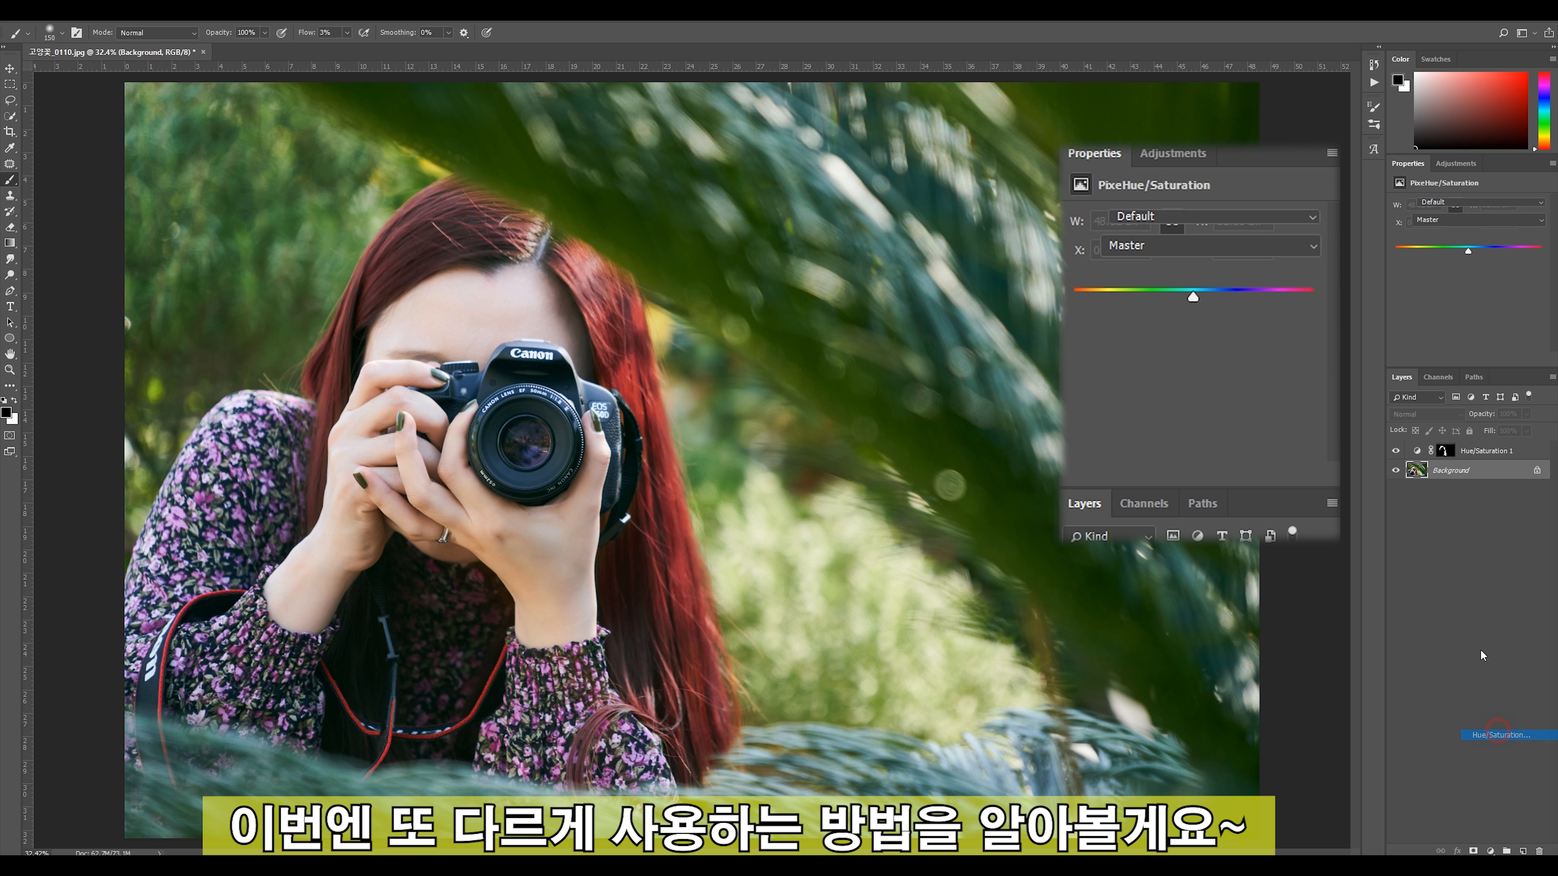
left_click_drag(1482, 460, 1481, 443)
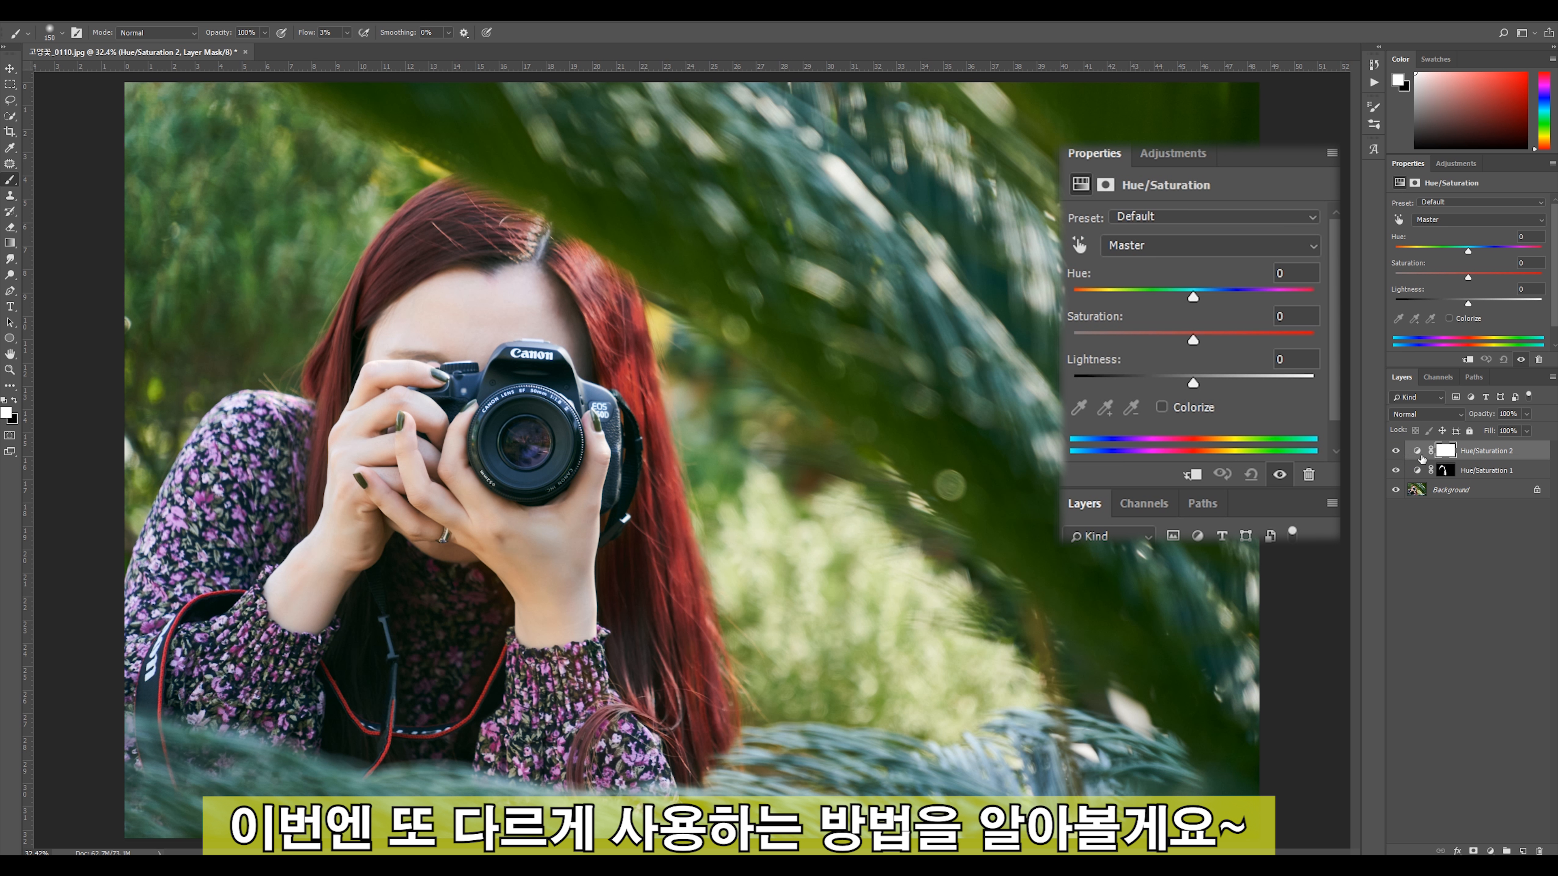
mouse_move(1468, 251)
left_mouse_down()
mouse_move(1434, 253)
mouse_move(1521, 250)
mouse_move(1423, 251)
mouse_move(1461, 250)
left_mouse_up()
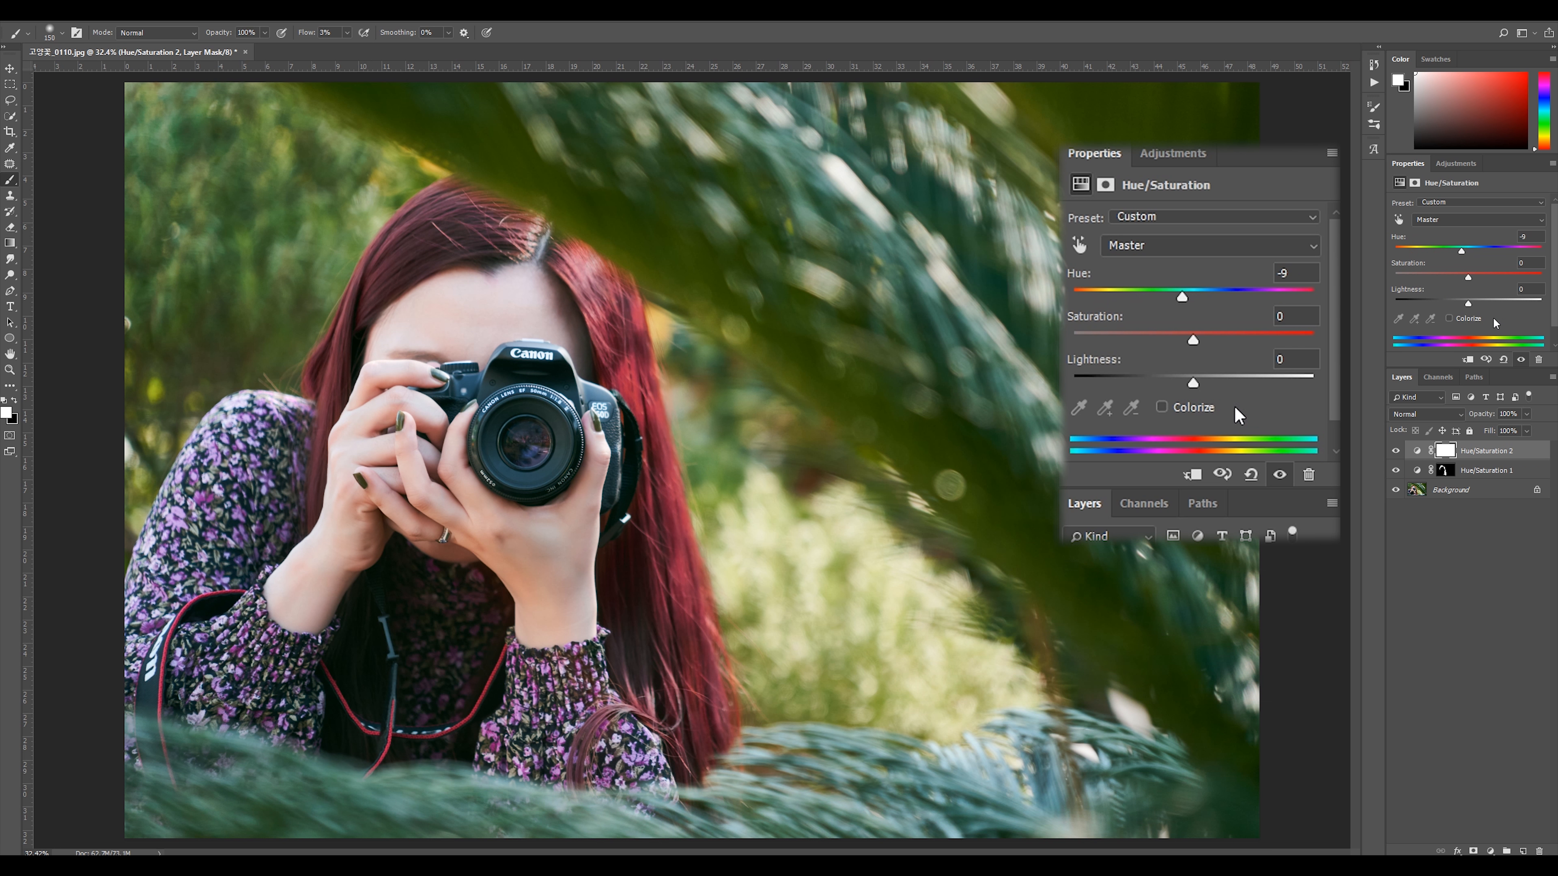
left_click(1448, 318)
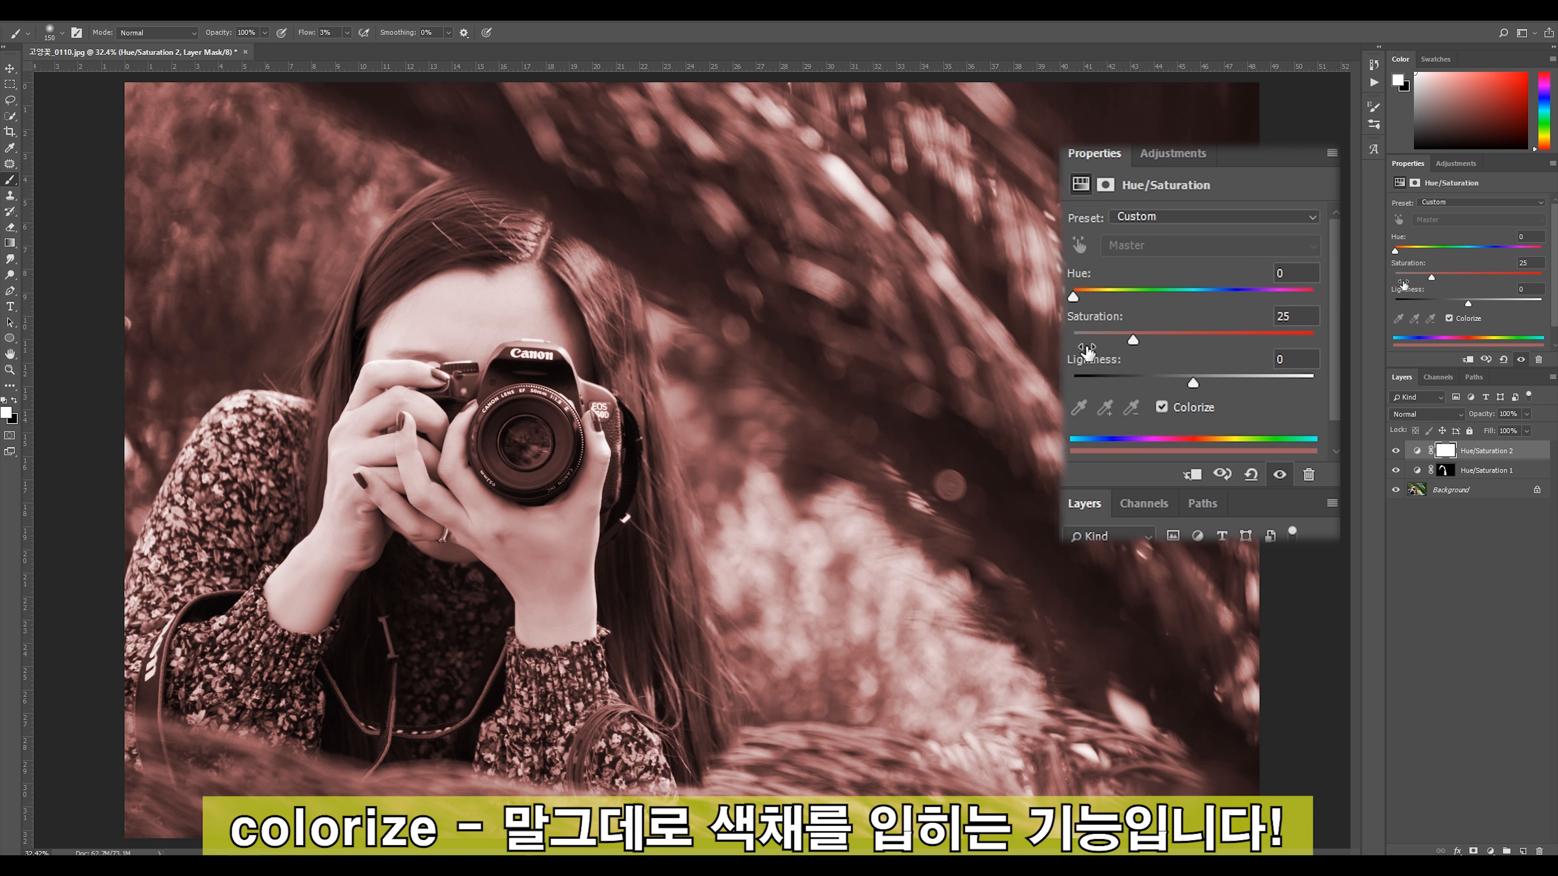
Step: Try a teal tint on the colorized layer with hue 174, then reduce its saturation to 5 and 0
left_click_drag(1395, 251, 1429, 248)
left_click_drag(1159, 283, 1189, 283)
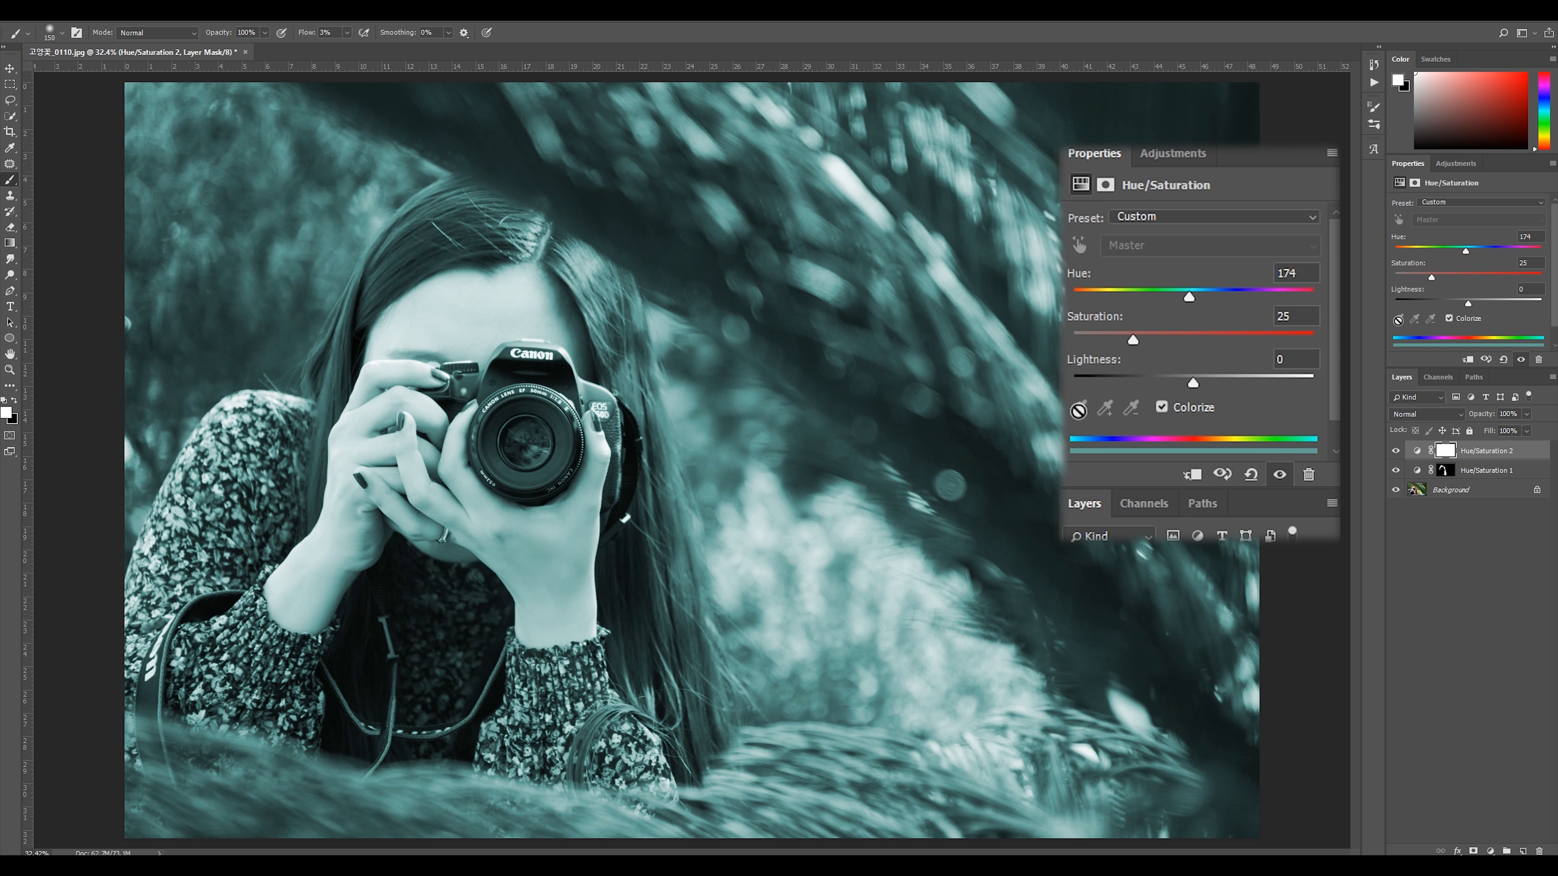
left_click_drag(1132, 339, 1083, 339)
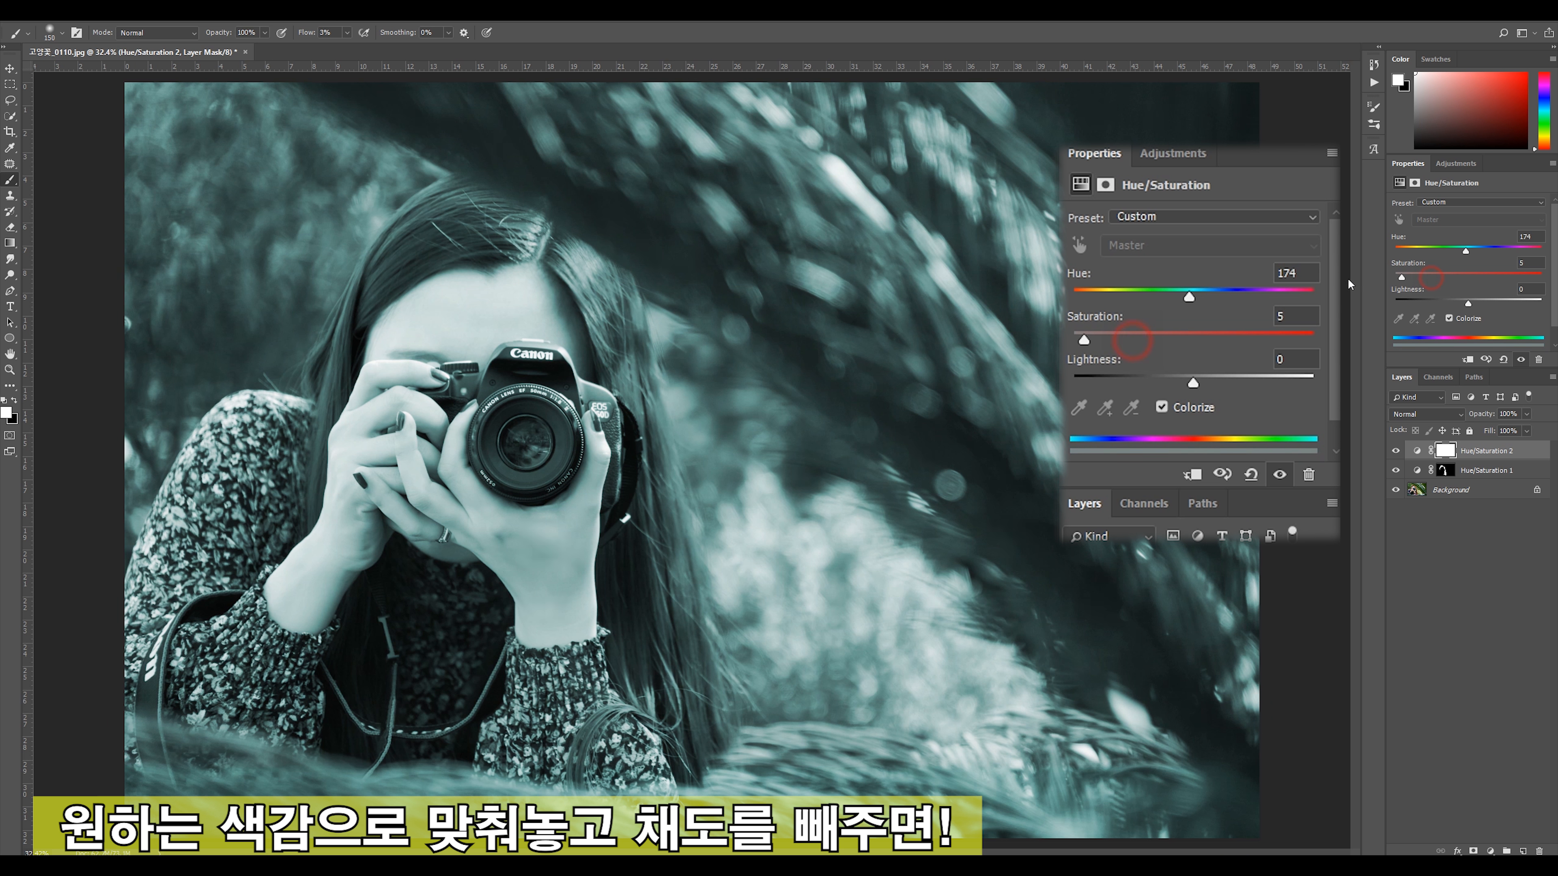
left_click_drag(1348, 283, 1342, 375)
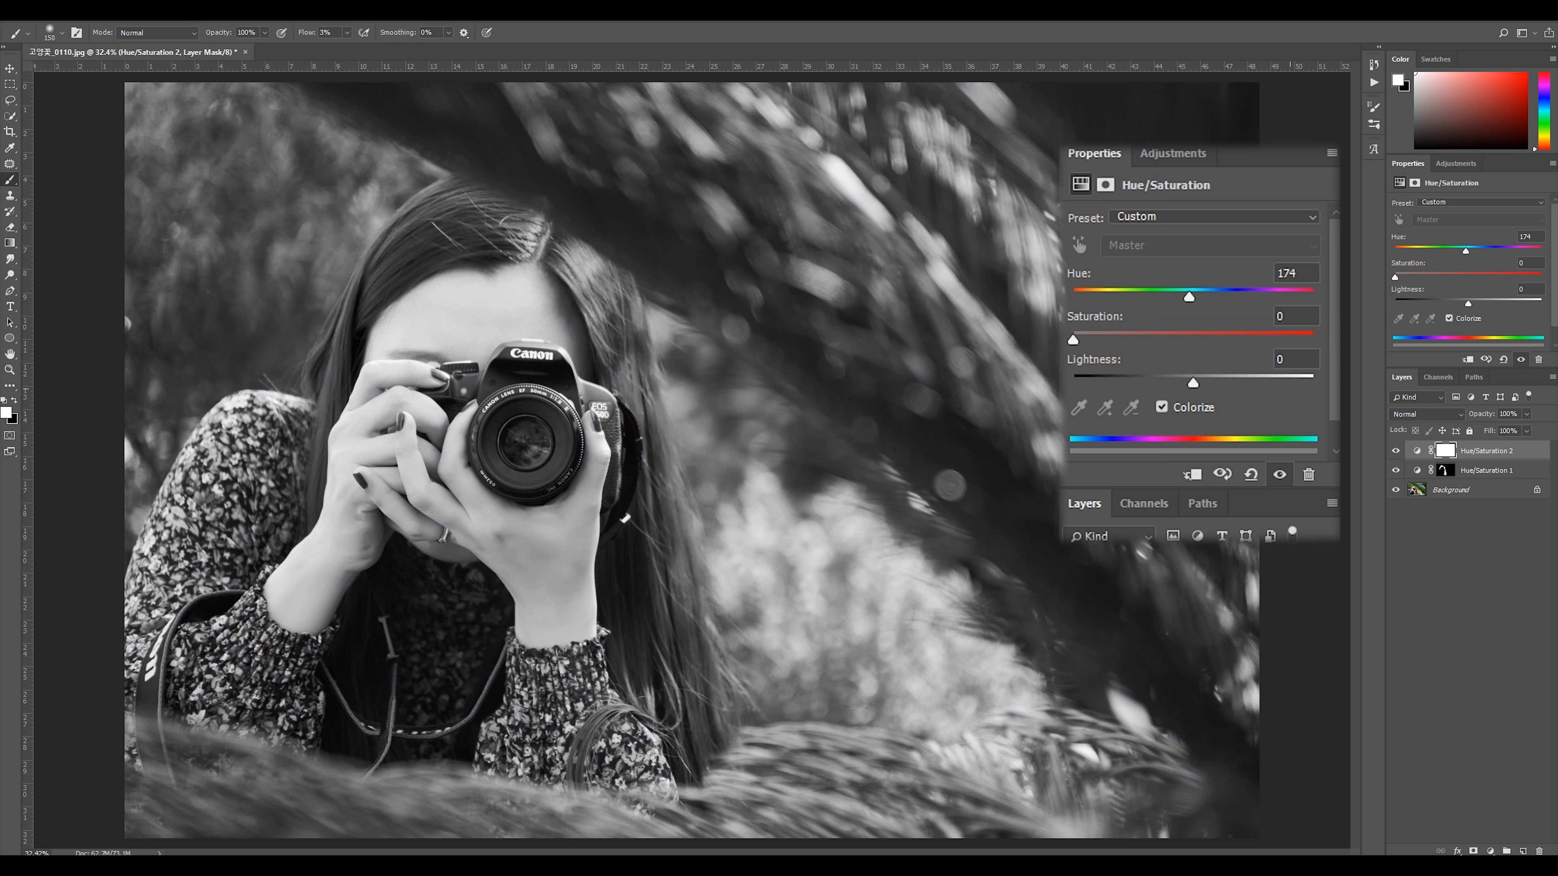
Step: Set the colorized layer's hue to 360 and saturation to 8 for a reddish monochrome tint
left_click_drag(1077, 339, 1086, 340)
left_click_drag(1190, 292, 1313, 295)
left_click_drag(1311, 296, 1072, 301)
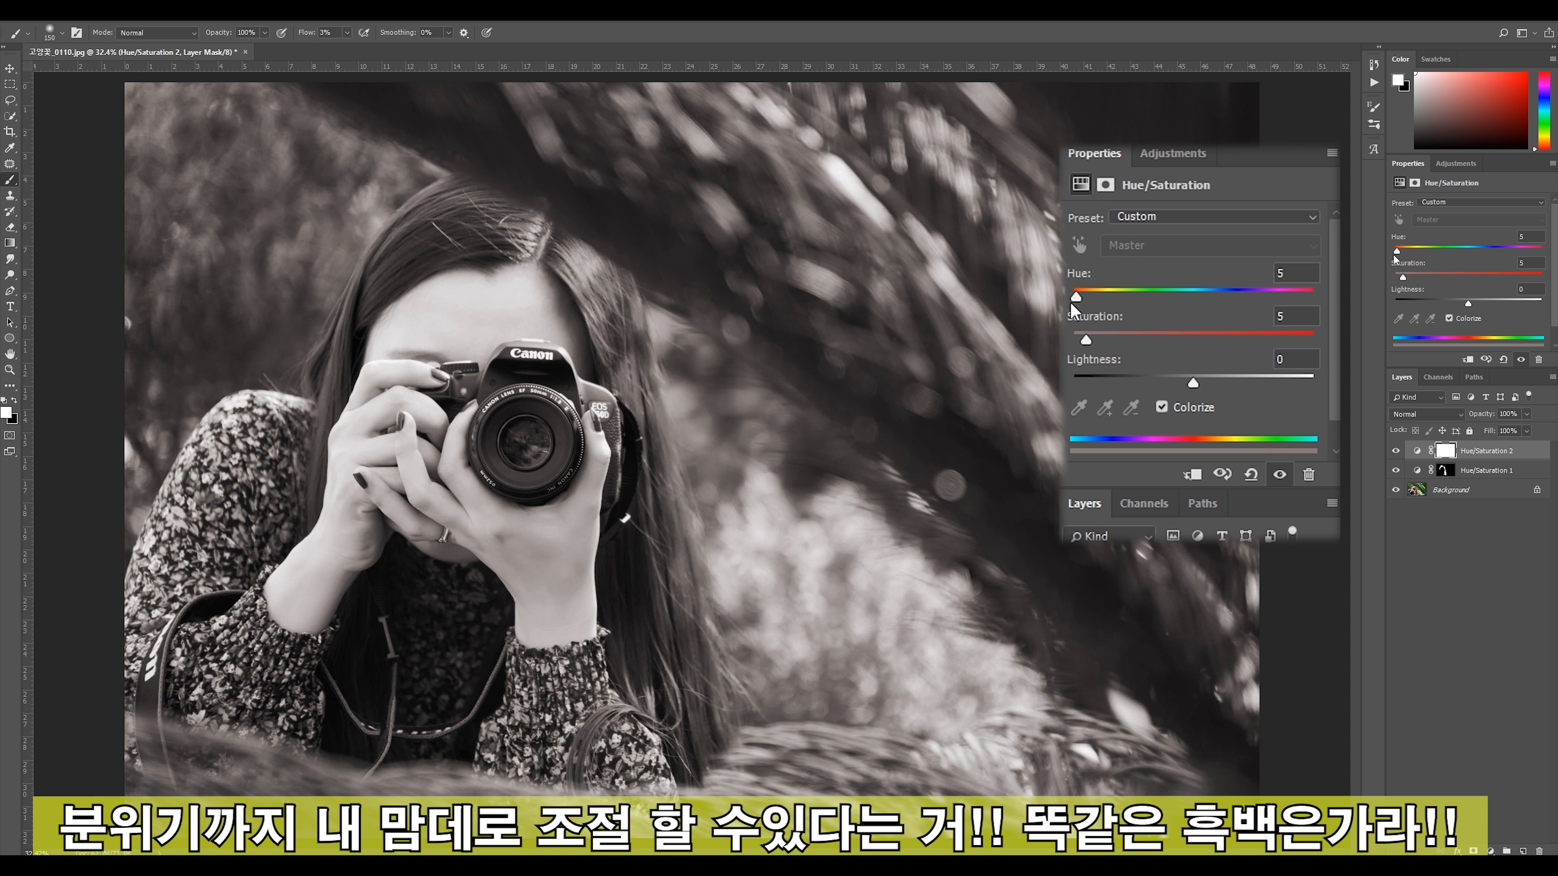
left_click(1084, 341)
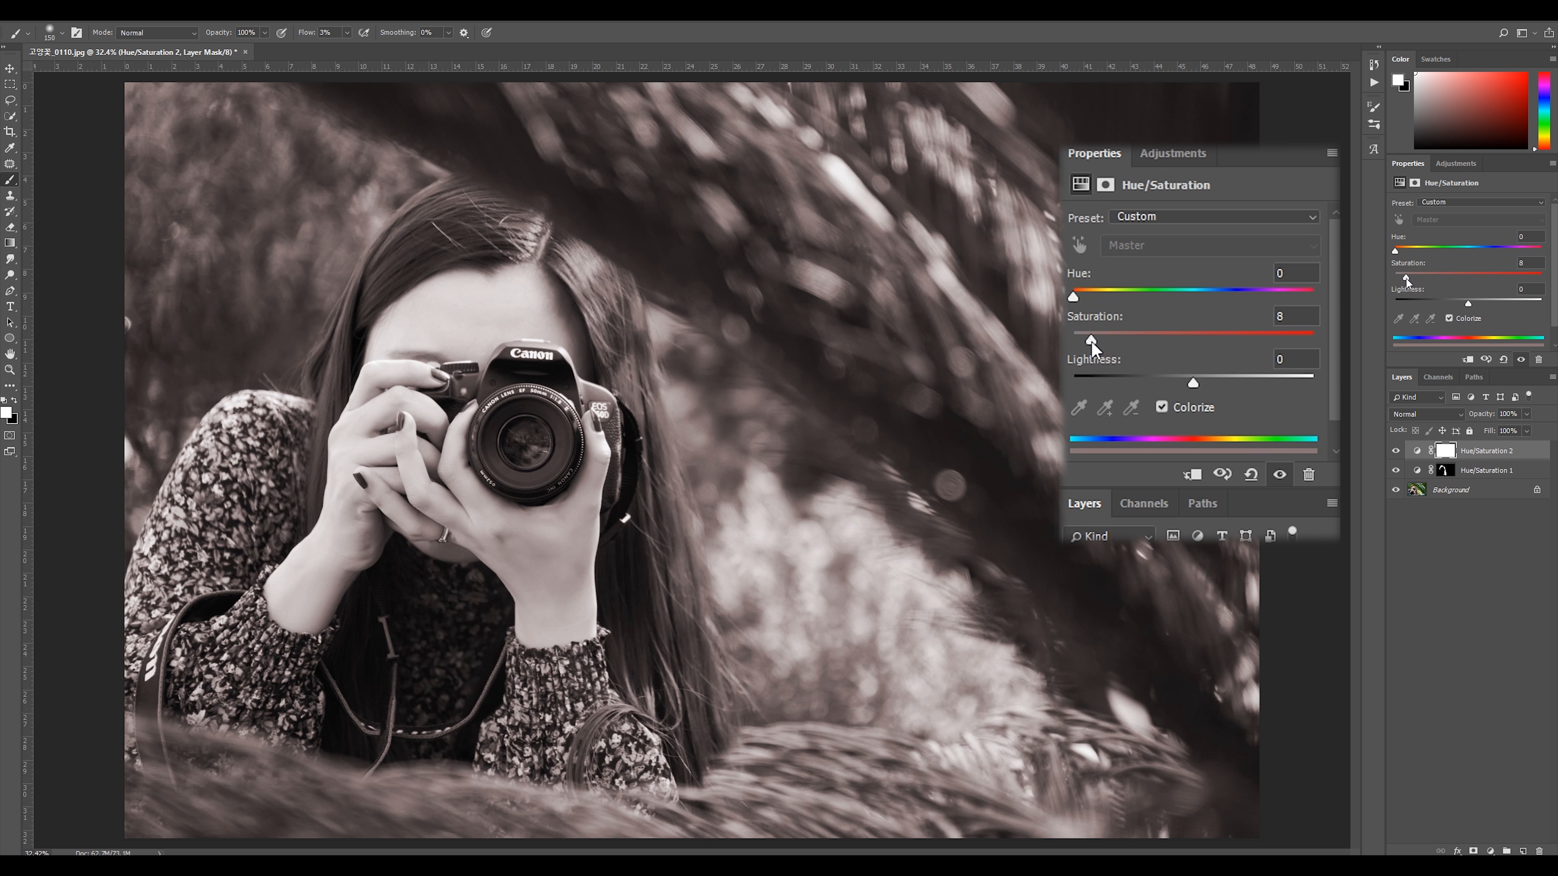
left_click_drag(1077, 296, 1312, 298)
Step: Toggle the colorized layer to compare the looks and leave it hidden
left_click(1417, 450)
left_click(1395, 451)
left_click(1395, 451)
left_click(1397, 451)
Step: Add a third Hue/Saturation layer with hue +24, saturation +4 and lightness +3, and compare it with the previous colors
left_click(1490, 851)
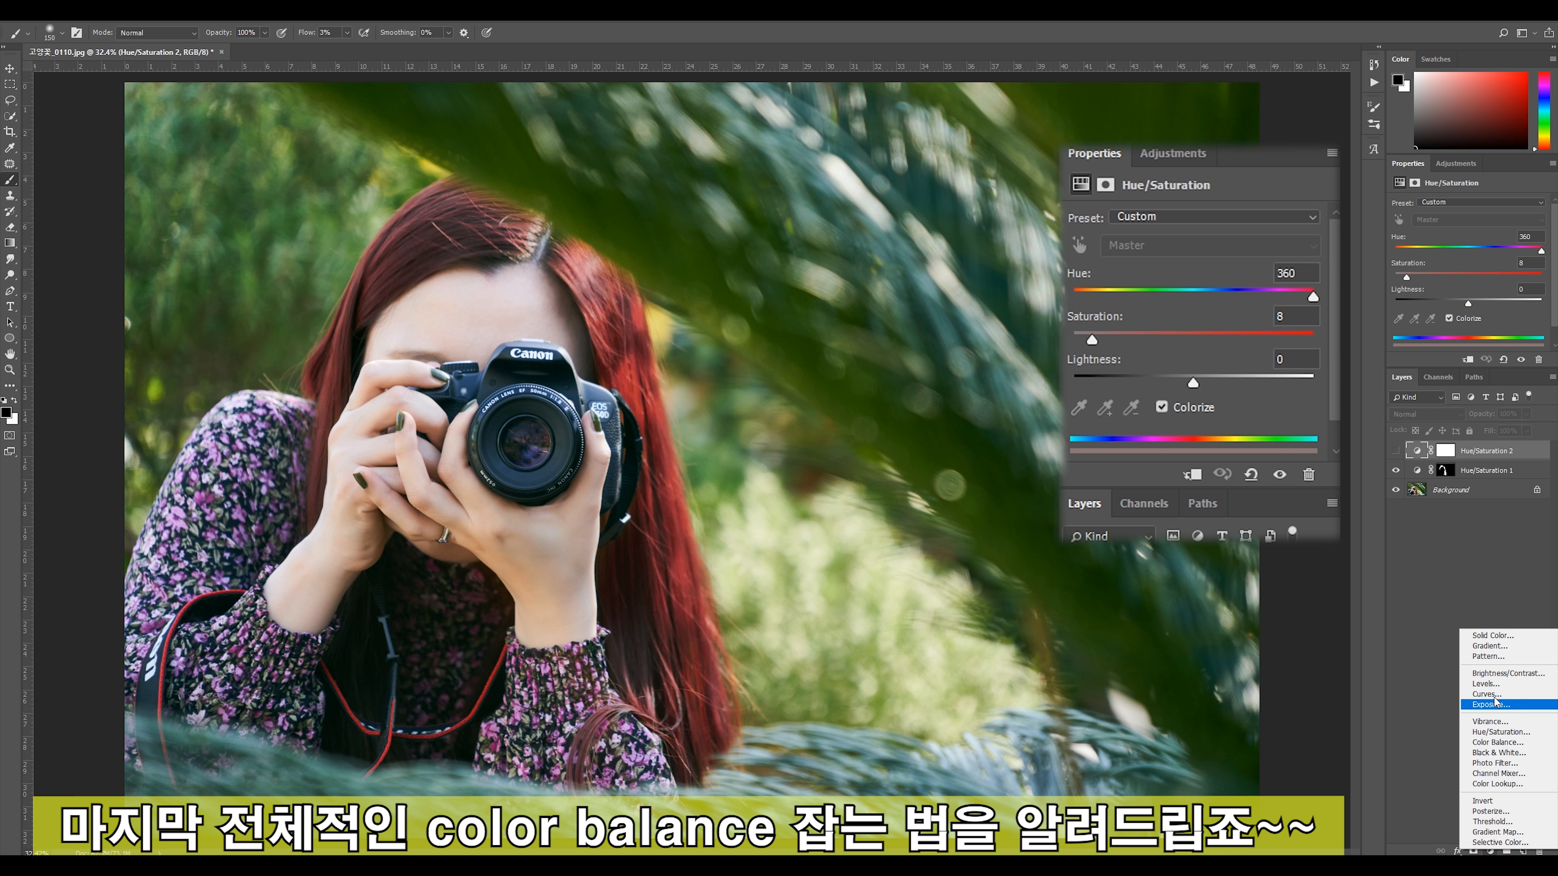
left_click(1500, 732)
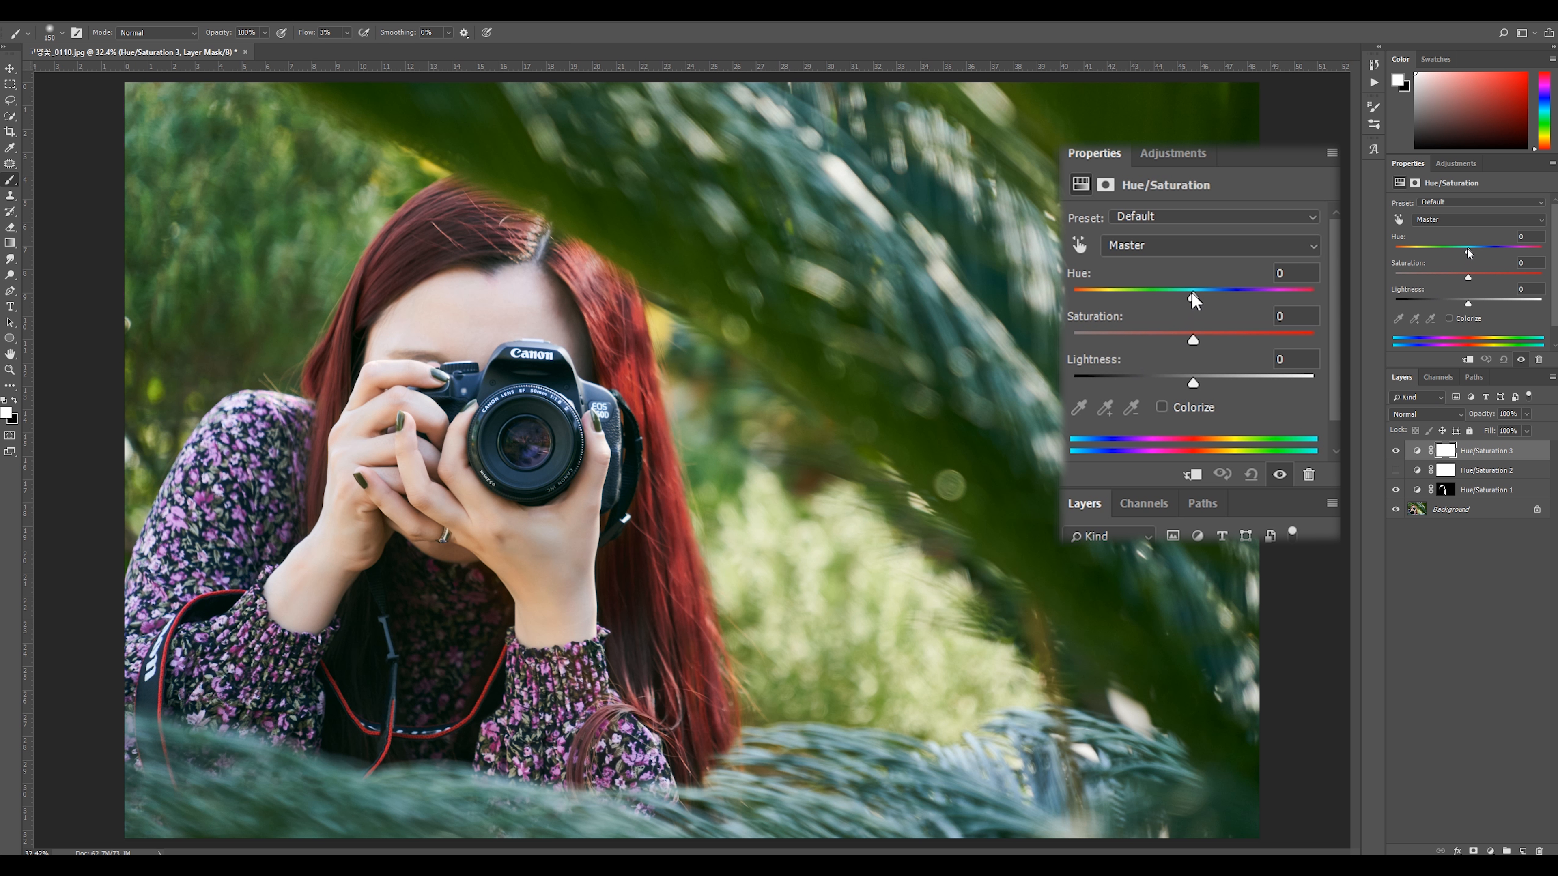
left_click_drag(1192, 299, 1200, 334)
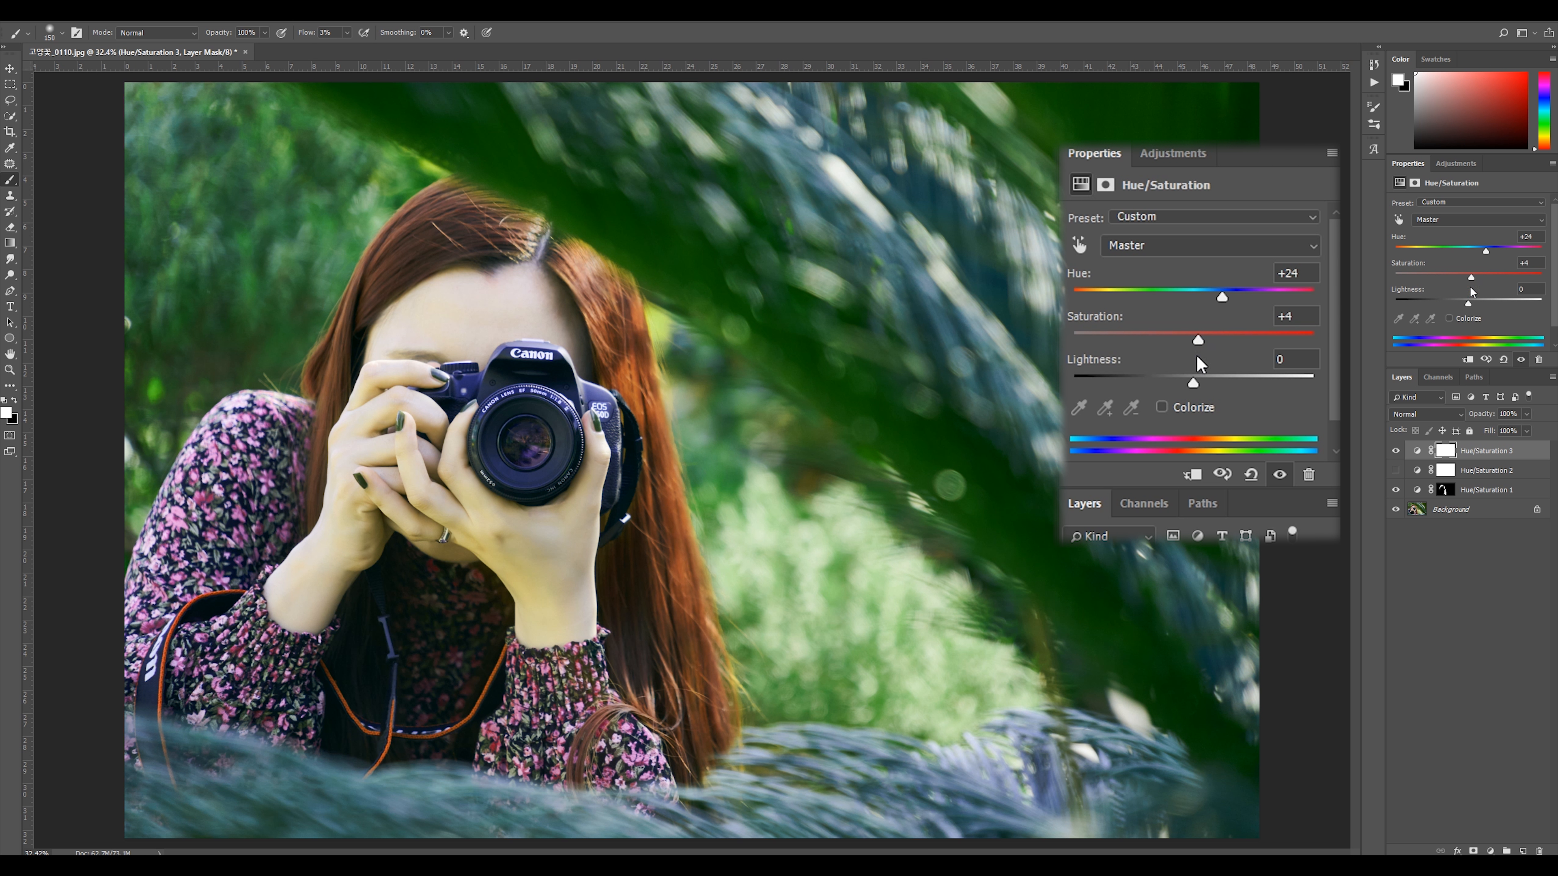
left_click_drag(1196, 393, 1199, 386)
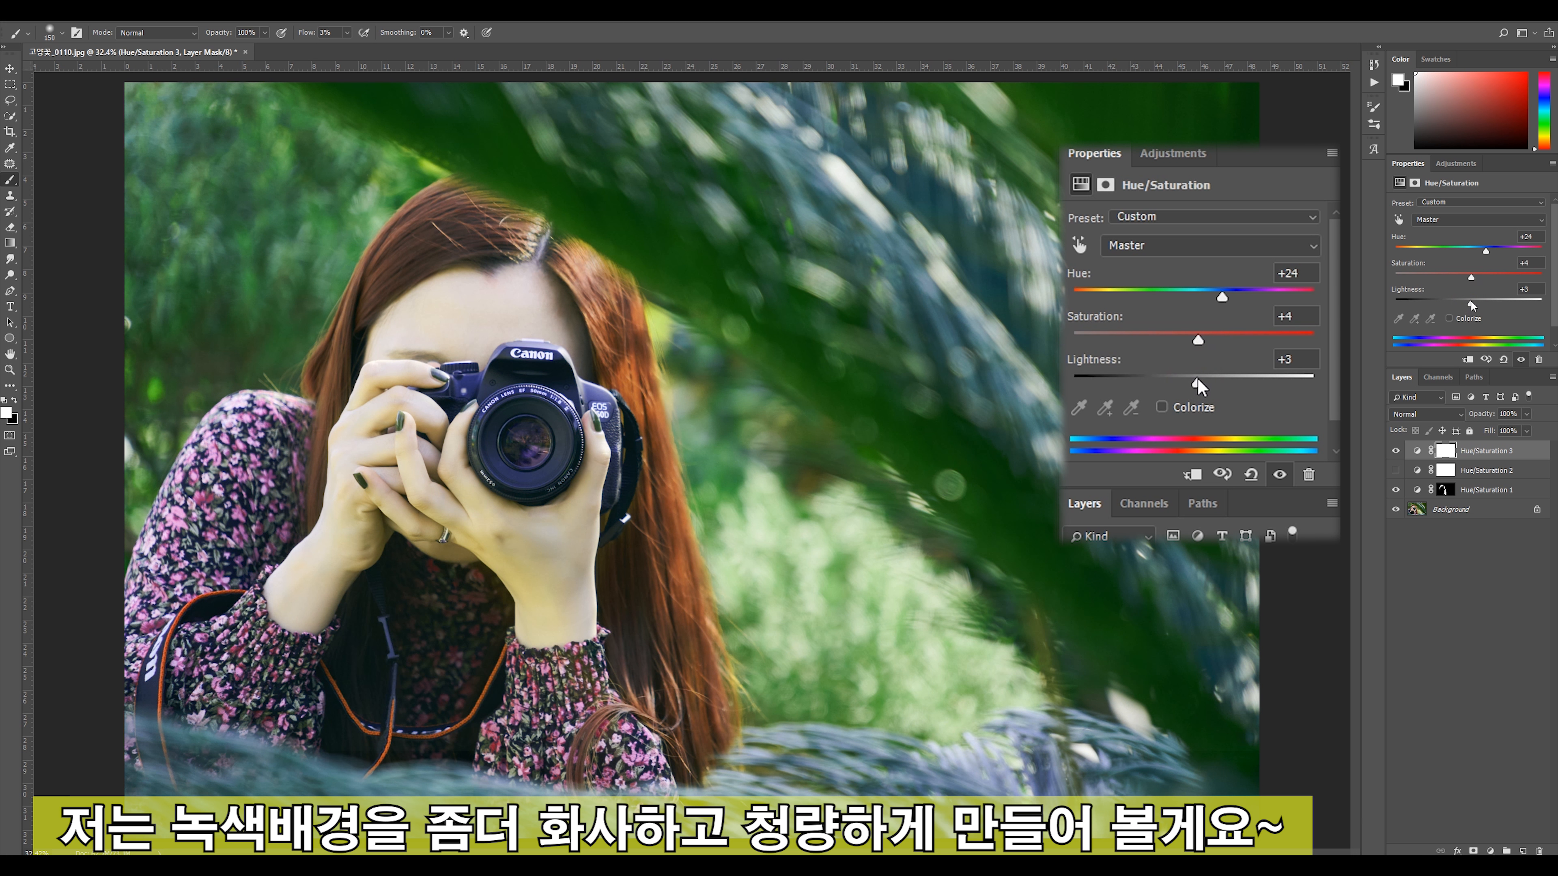
left_click(1396, 452)
left_click(1396, 452)
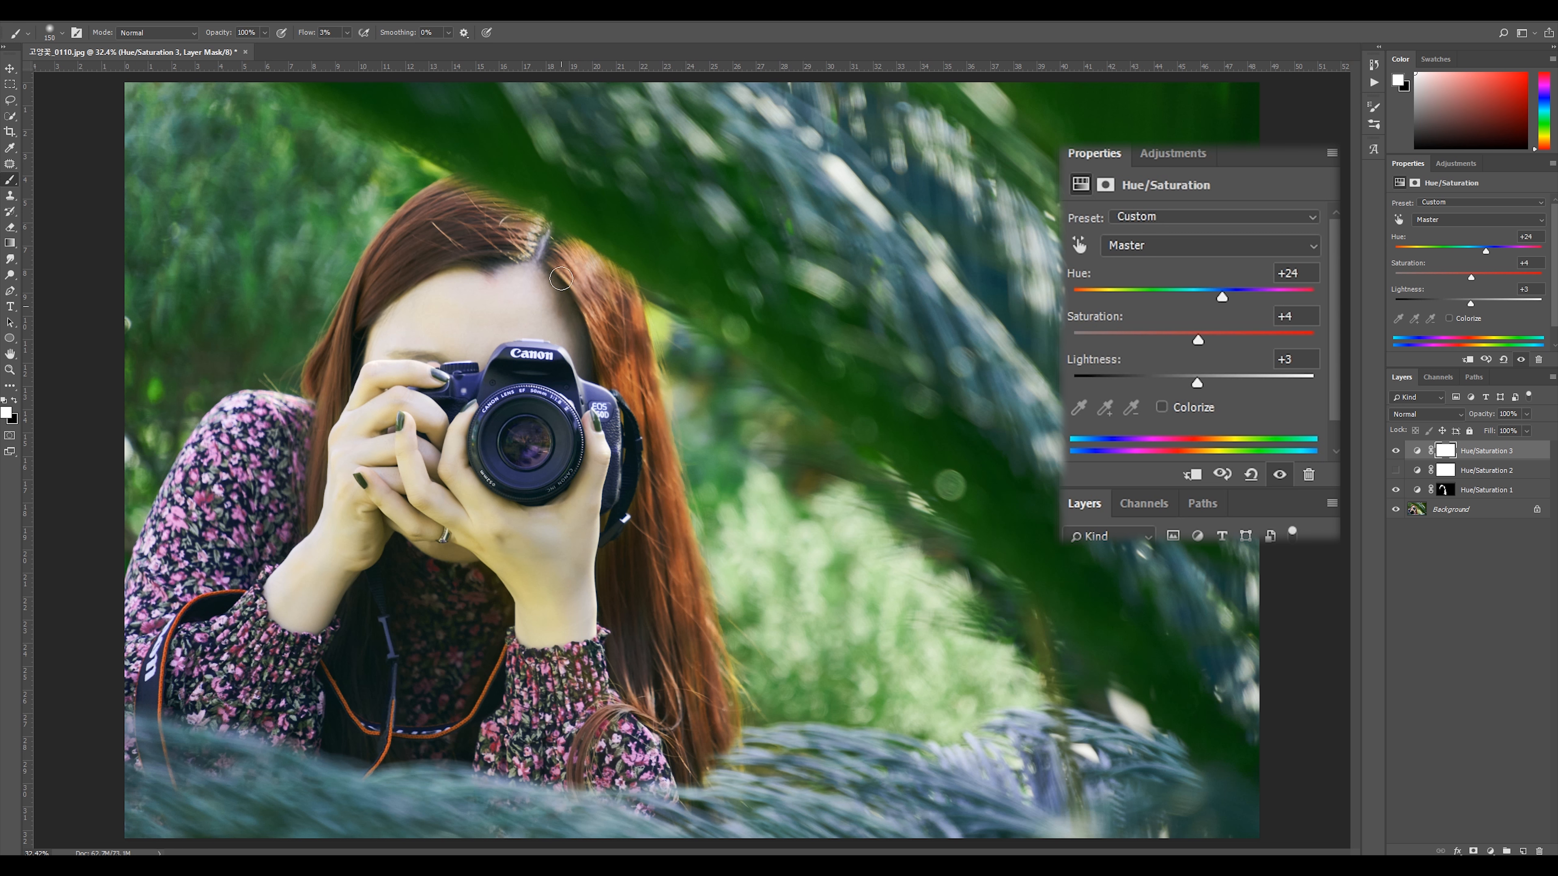
Step: Enlarge the brush to 600, swap the painting color to black and paint over the woman on the third layer's mask
key("bracketright")
key("bracketright")
key("bracketright")
key("bracketright")
key("bracketright")
key("bracketright")
key("bracketright")
key("bracketright")
key("x")
key("bracketleft")
key("bracketleft")
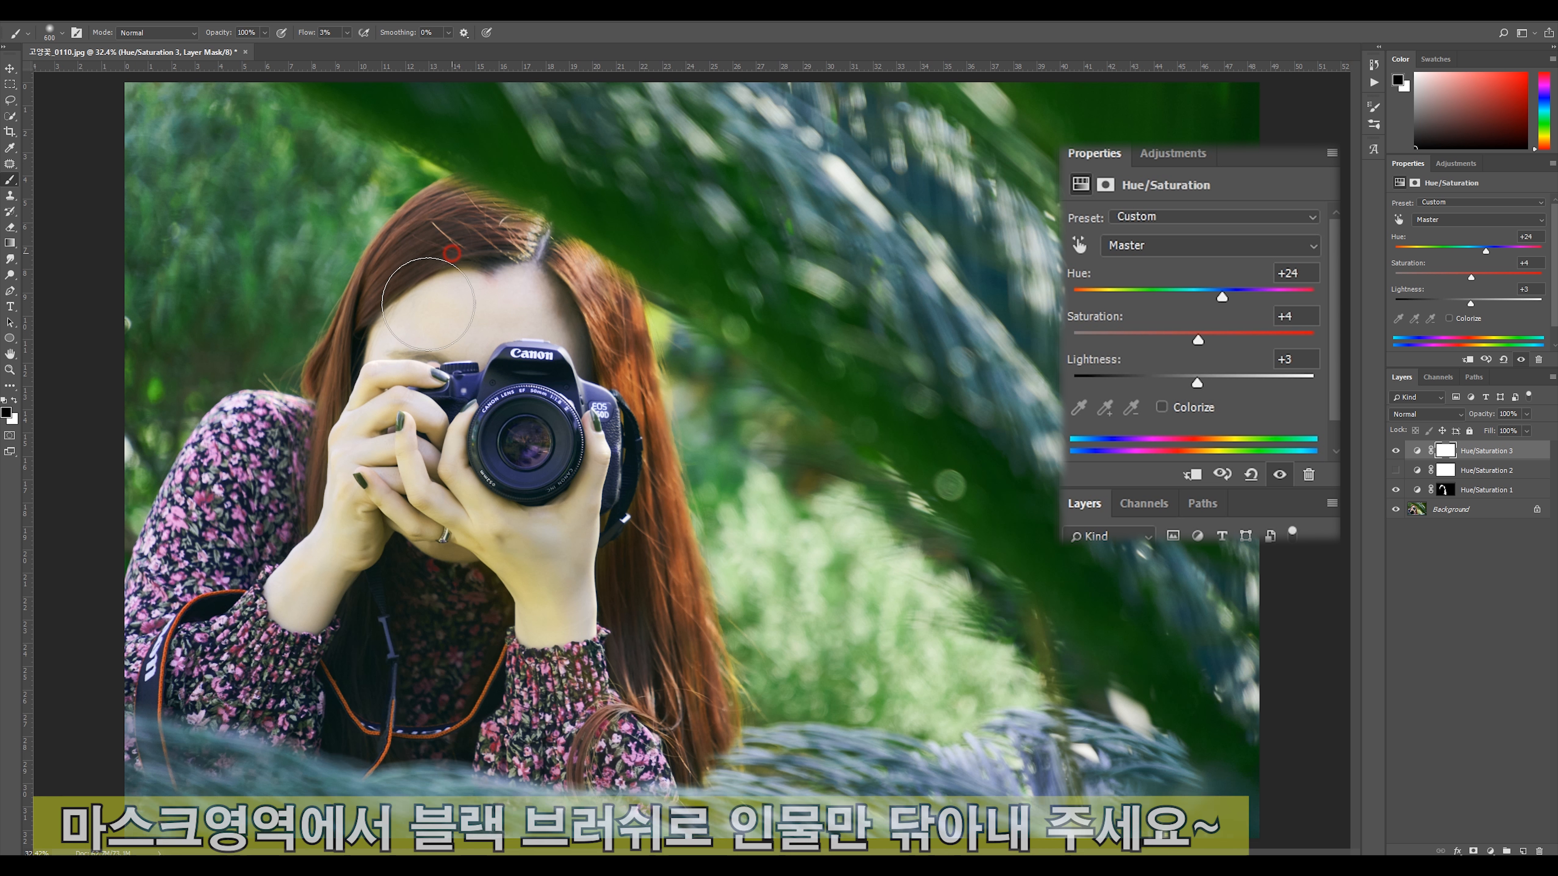
mouse_move(428, 399)
left_mouse_down()
mouse_move(446, 378)
mouse_move(389, 552)
mouse_move(379, 438)
mouse_move(282, 448)
mouse_move(224, 506)
mouse_move(168, 648)
mouse_move(508, 733)
mouse_move(654, 688)
mouse_move(691, 705)
mouse_move(640, 468)
left_mouse_up()
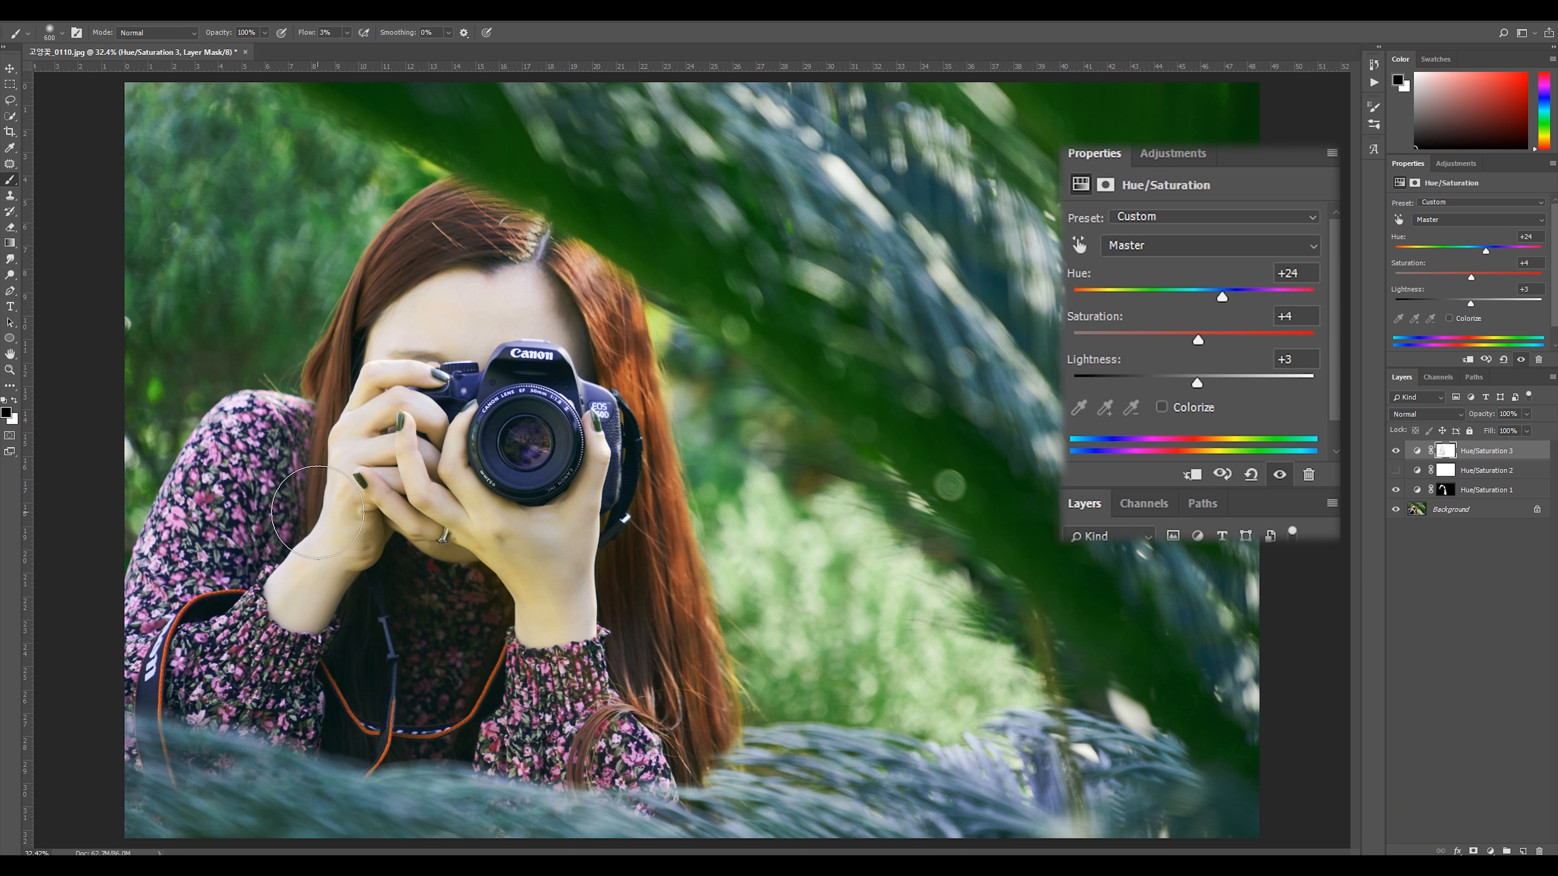
Step: Raise the brush flow to 100% and paint the woman's whole figure out of the third Hue/Saturation layer's mask
left_click(346, 33)
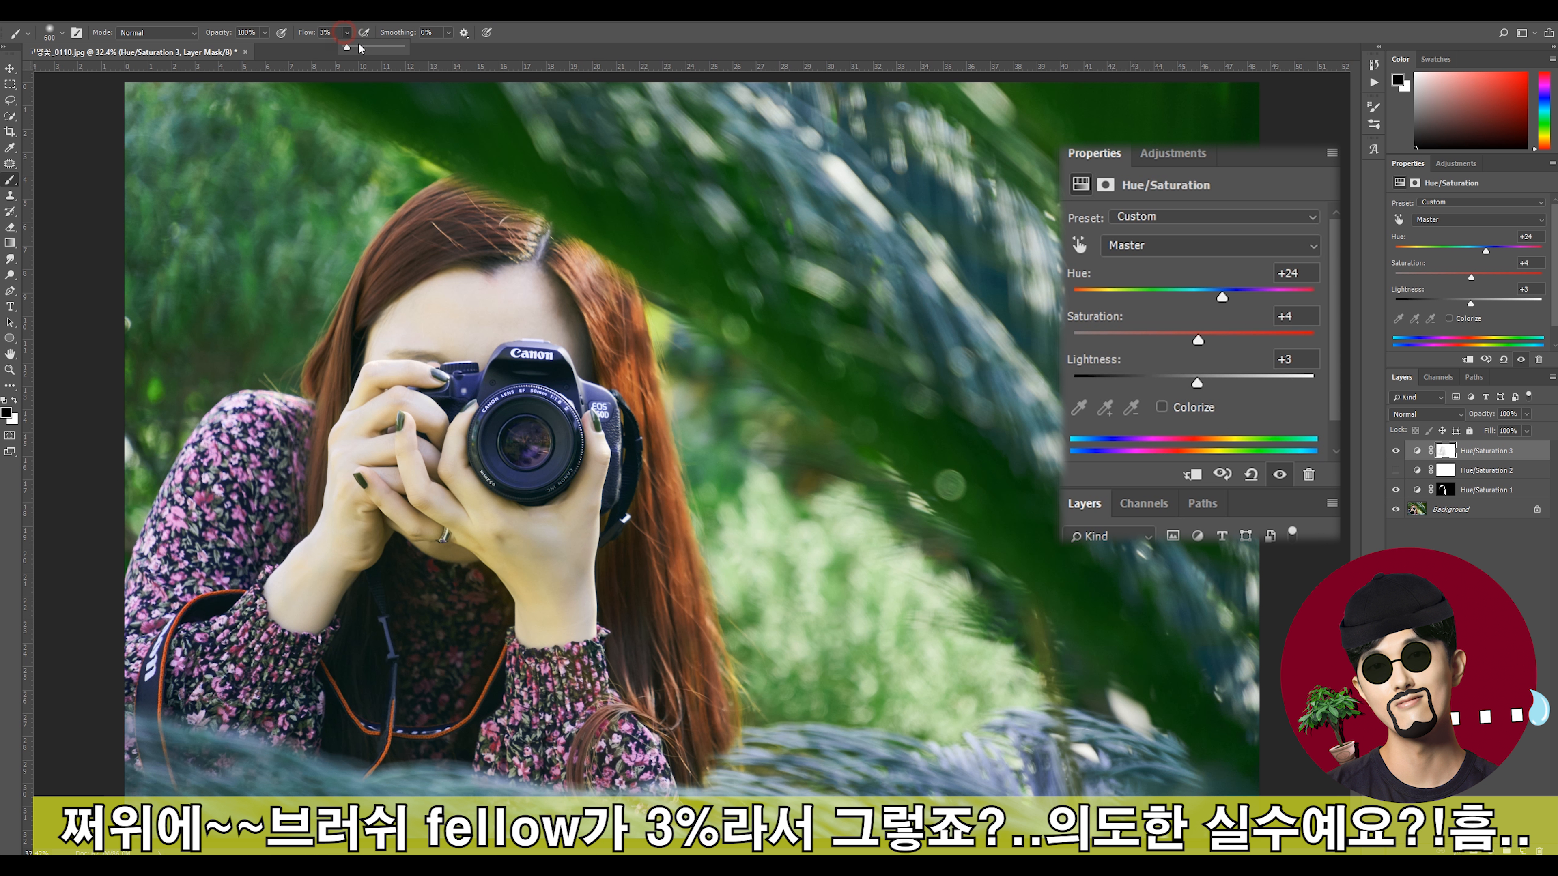
mouse_move(432, 344)
left_mouse_down()
mouse_move(435, 387)
mouse_move(437, 281)
mouse_move(455, 250)
mouse_move(482, 245)
mouse_move(518, 275)
mouse_move(426, 264)
mouse_move(383, 326)
mouse_move(362, 402)
mouse_move(312, 461)
mouse_move(258, 444)
mouse_move(241, 461)
mouse_move(178, 587)
mouse_move(171, 658)
mouse_move(442, 735)
left_mouse_up()
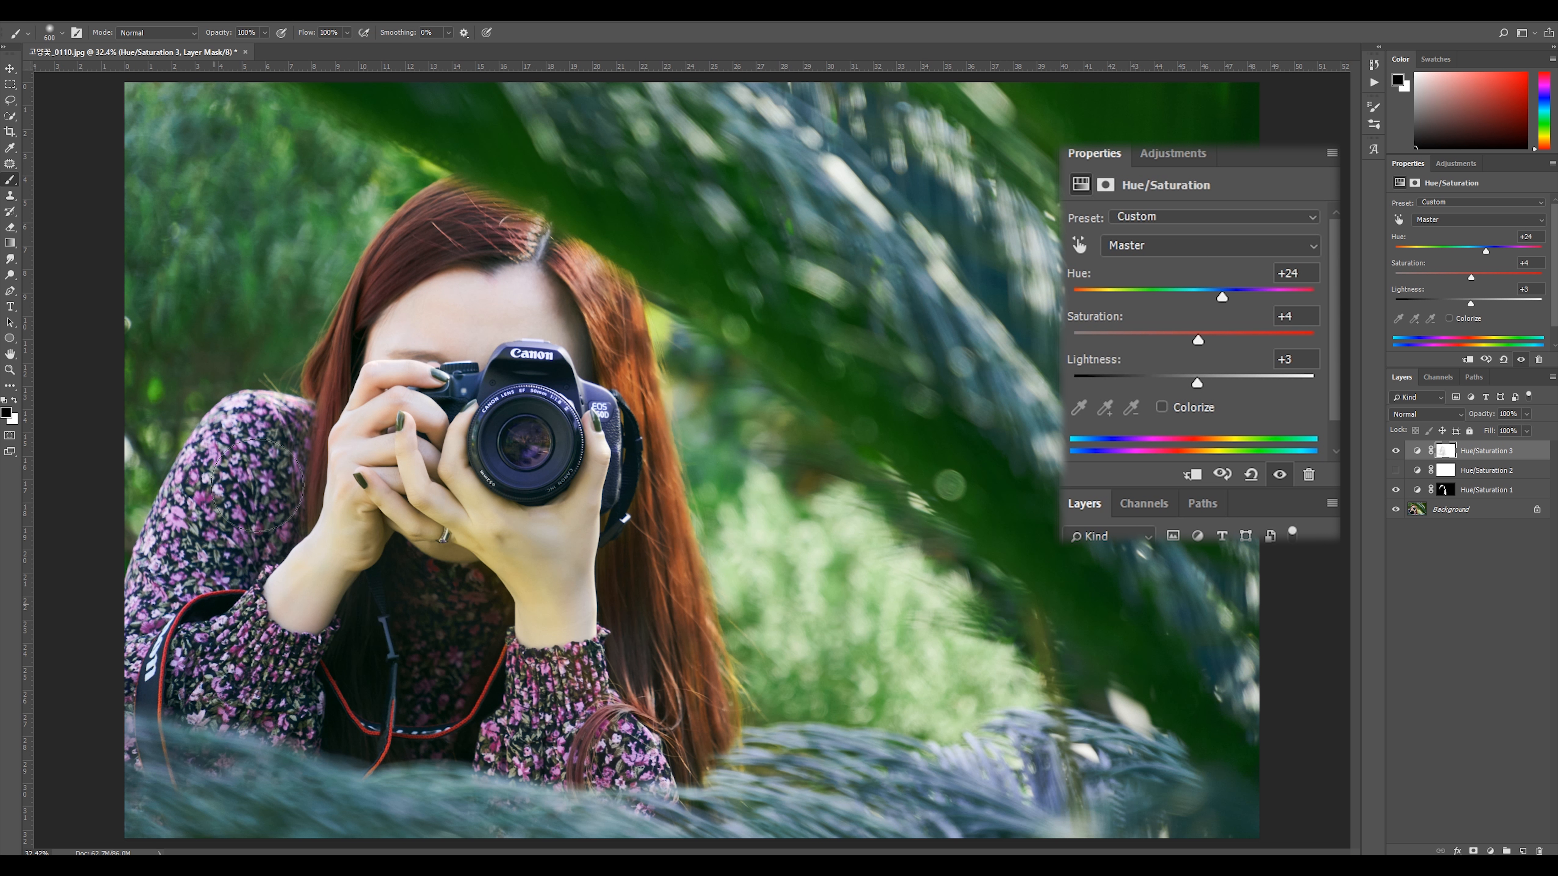
mouse_move(471, 503)
left_mouse_down()
mouse_move(565, 607)
mouse_move(552, 453)
mouse_move(503, 254)
mouse_move(637, 368)
mouse_move(650, 583)
mouse_move(612, 442)
mouse_move(705, 718)
mouse_move(651, 675)
left_mouse_up()
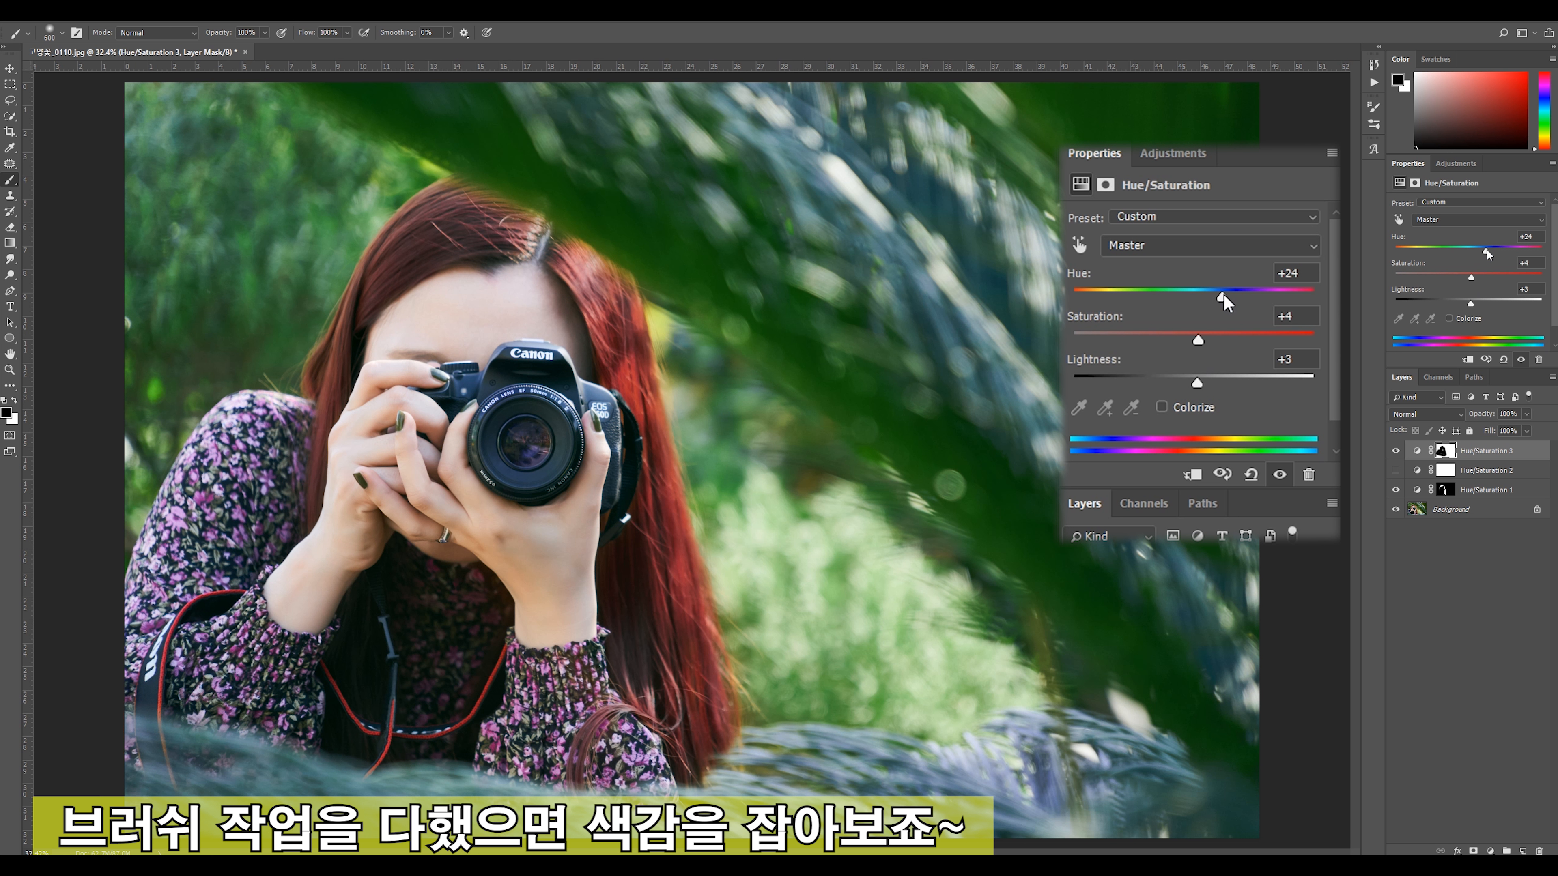
Step: Compare the masked background color adjustment with the previous look by toggling the third layer's visibility
left_click(1395, 451)
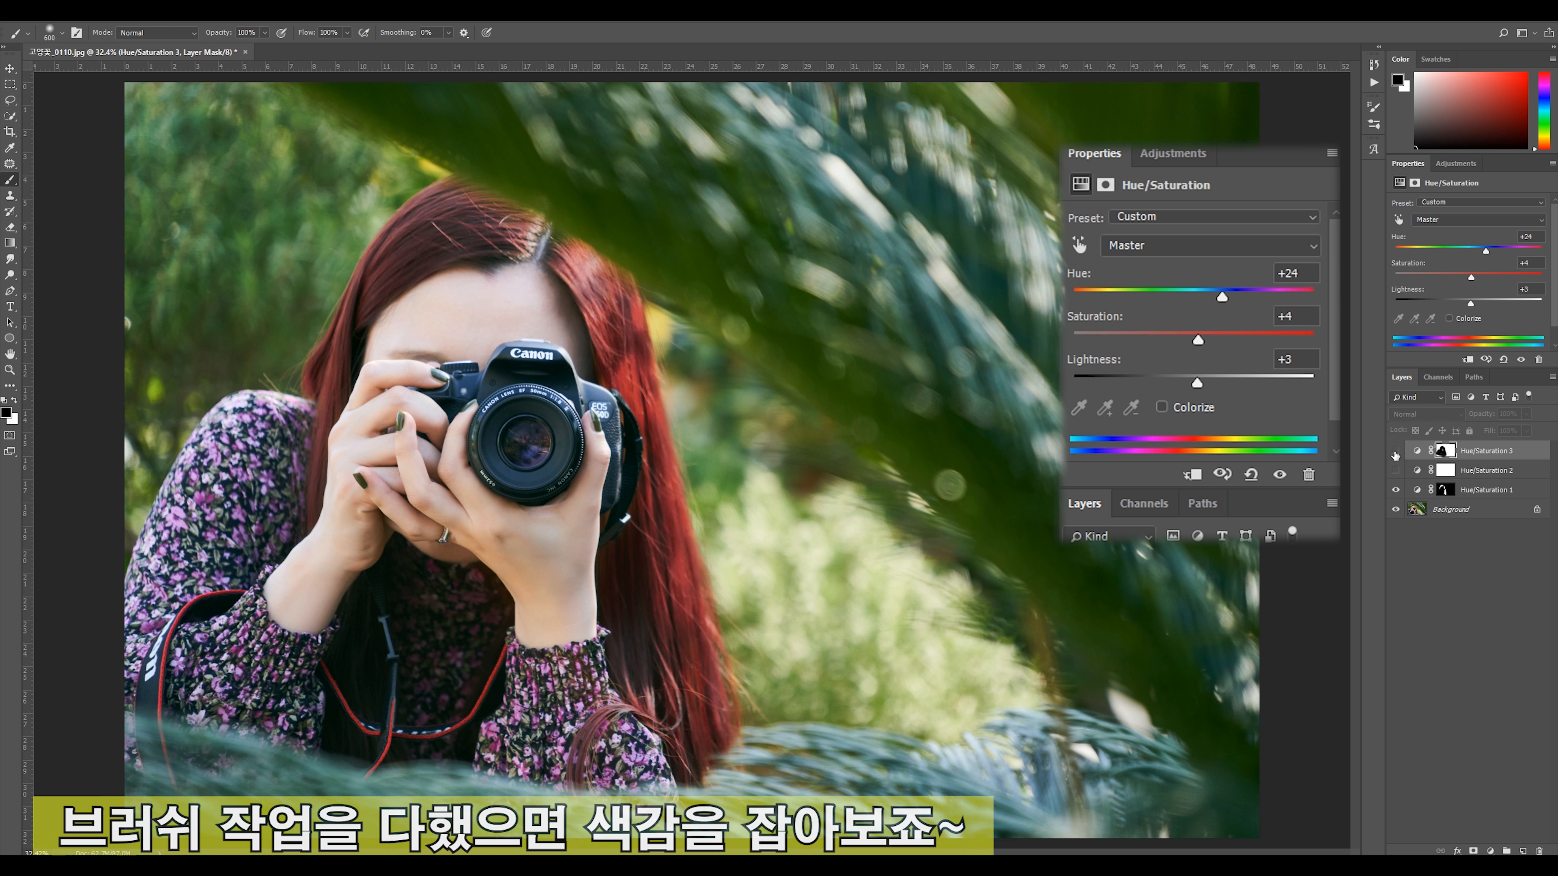
left_click(1395, 452)
left_click(1395, 452)
left_click(1394, 452)
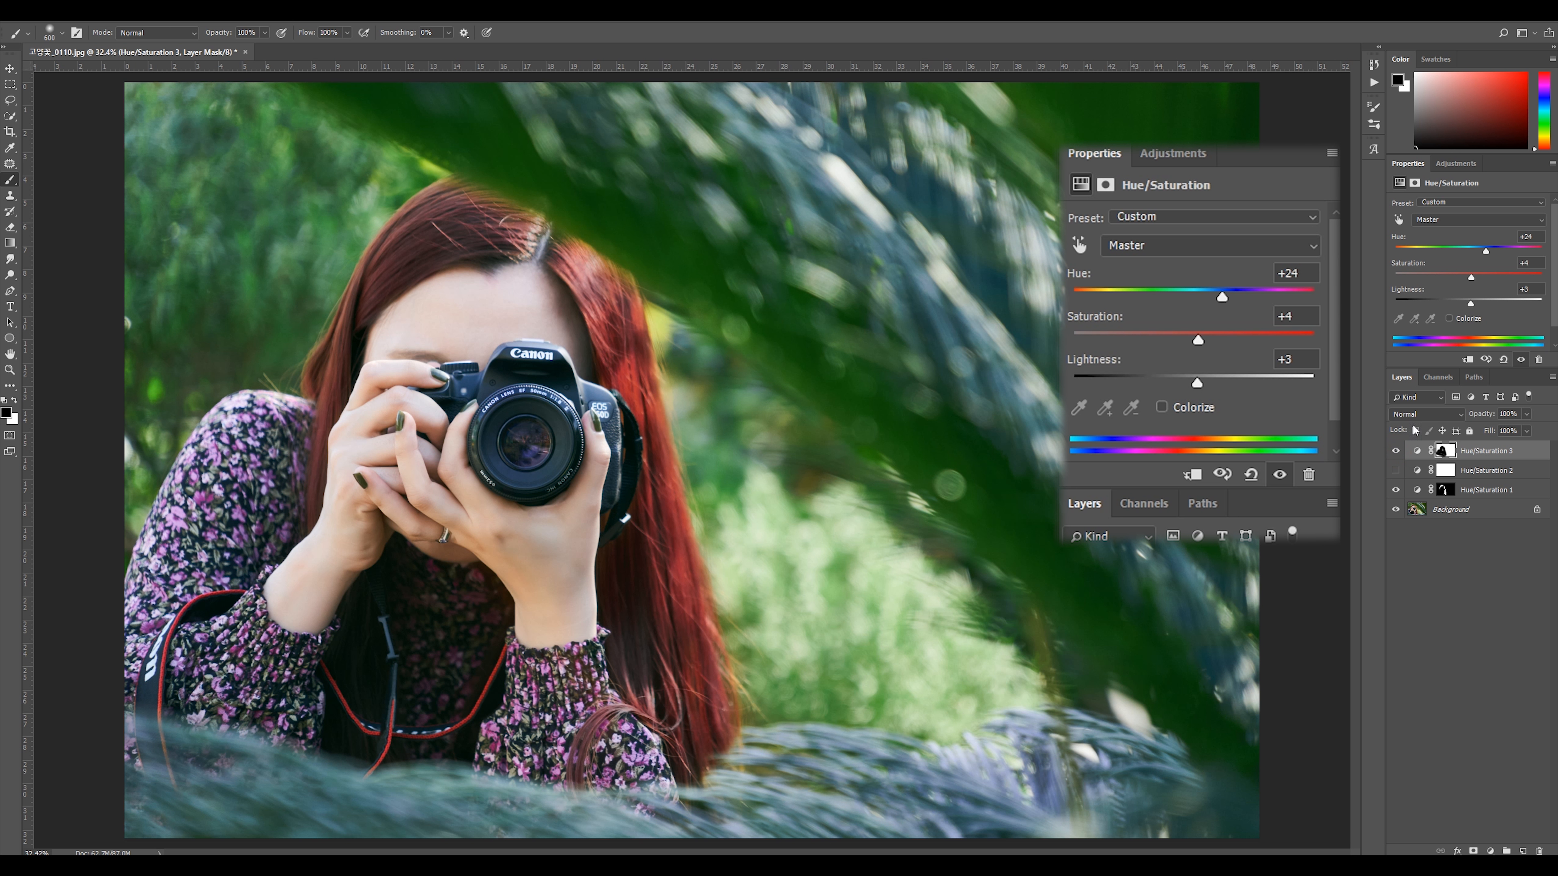
Step: Set the background adjustment's hue to +23 and saturation to -100, and paint the mask white over the leftover color around the hair
mouse_move(1221, 299)
left_mouse_down()
mouse_move(1283, 303)
mouse_move(1078, 305)
mouse_move(1240, 299)
mouse_move(1222, 300)
left_mouse_up()
left_click_drag(1200, 343, 1073, 340)
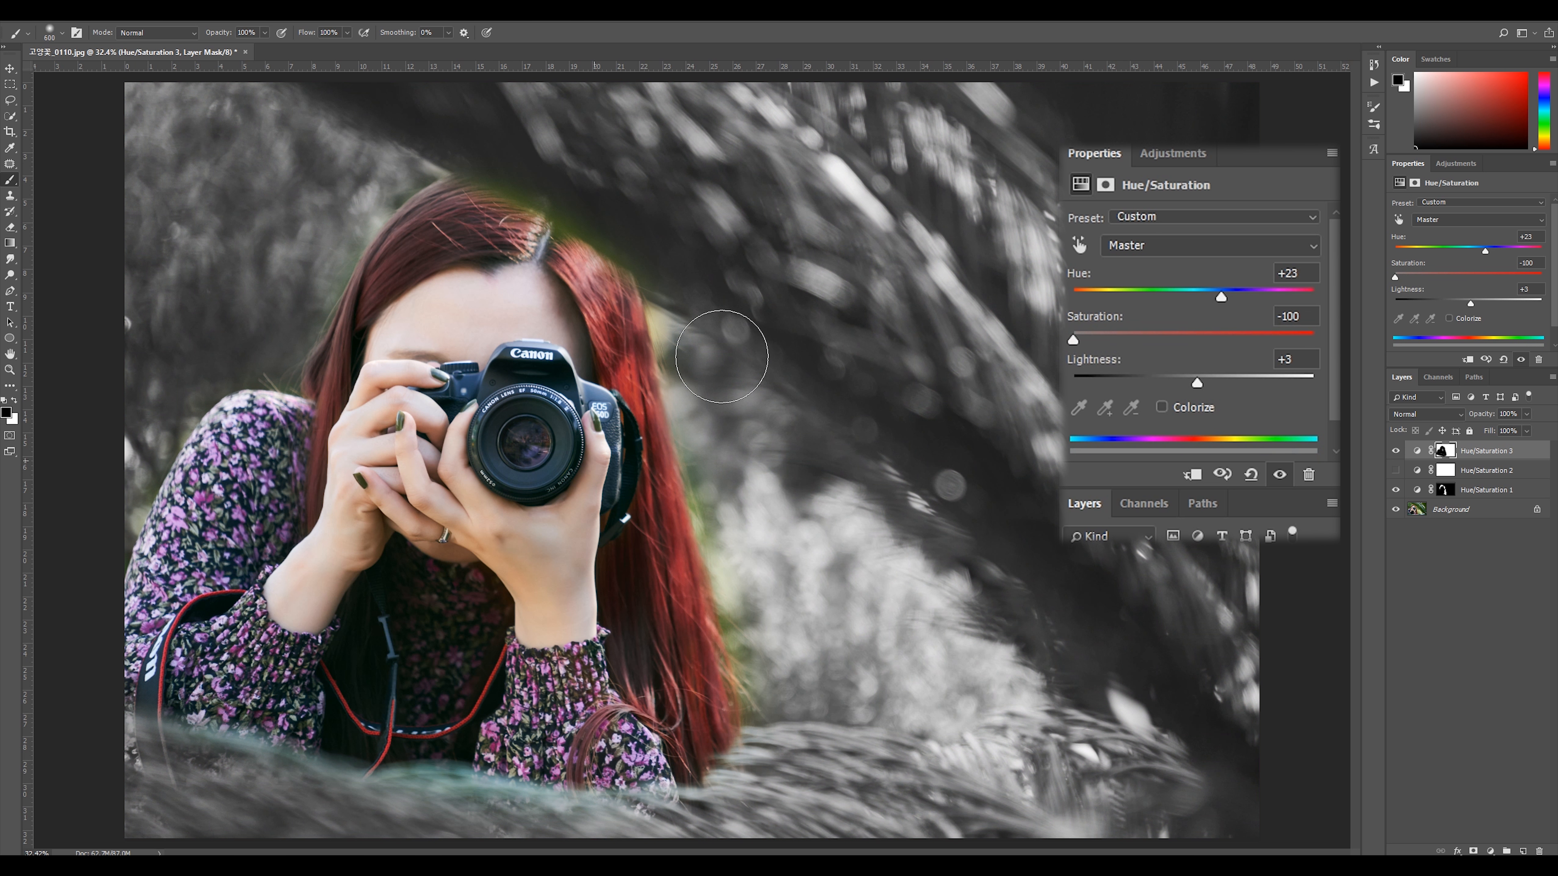
key("x")
left_click_drag(713, 306, 636, 167)
key("x")
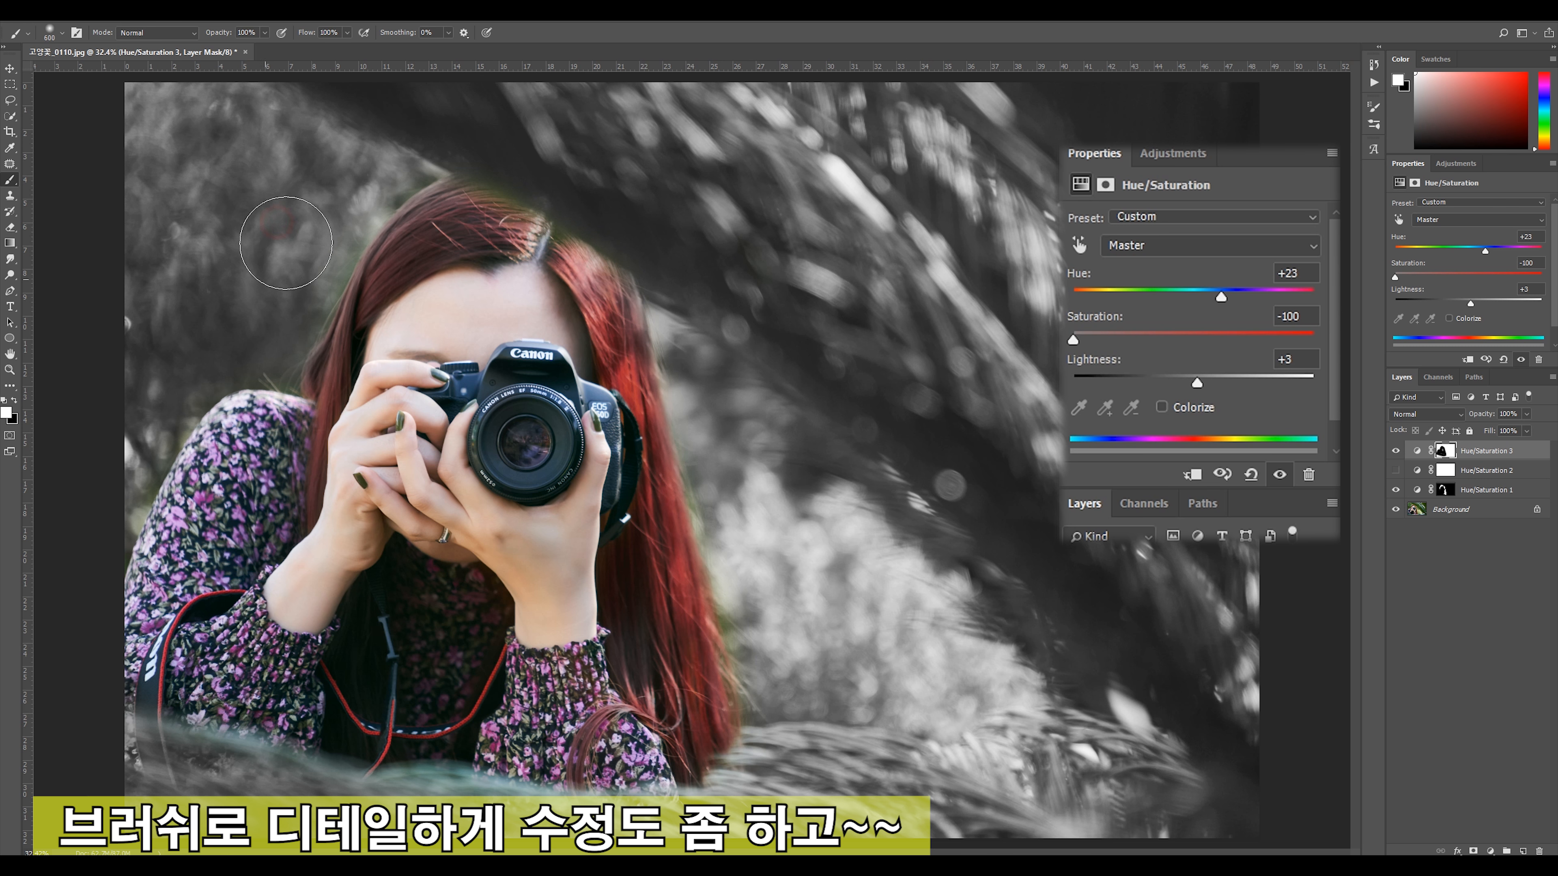
Step: Set the background adjustment's saturation to +8 and compare the result by toggling the layer's visibility
left_click_drag(1074, 342, 1205, 338)
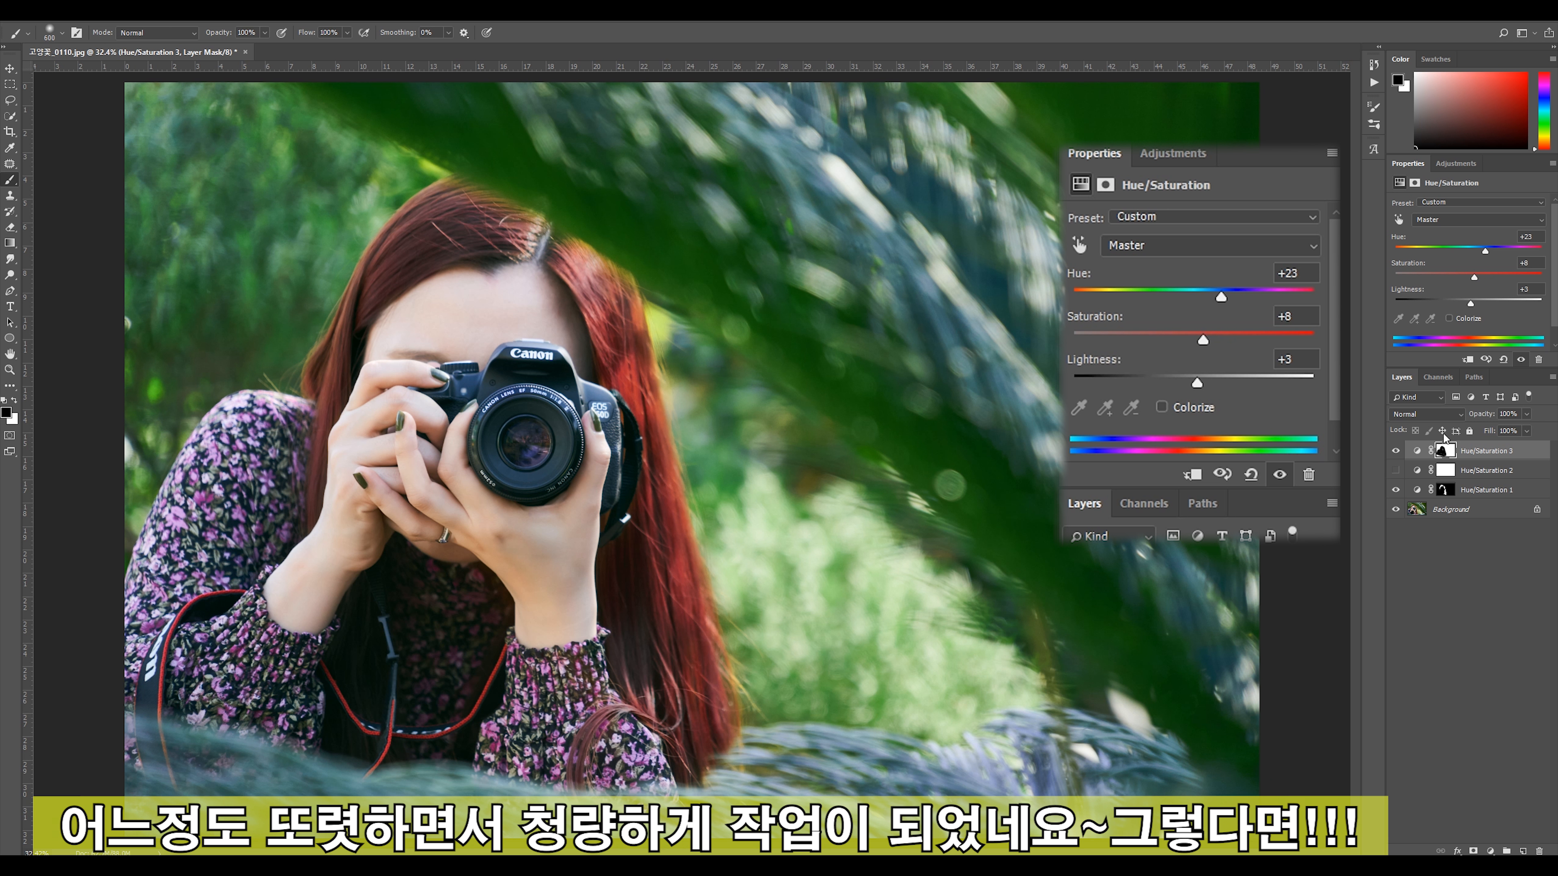
left_click(1395, 451)
left_click(1395, 451)
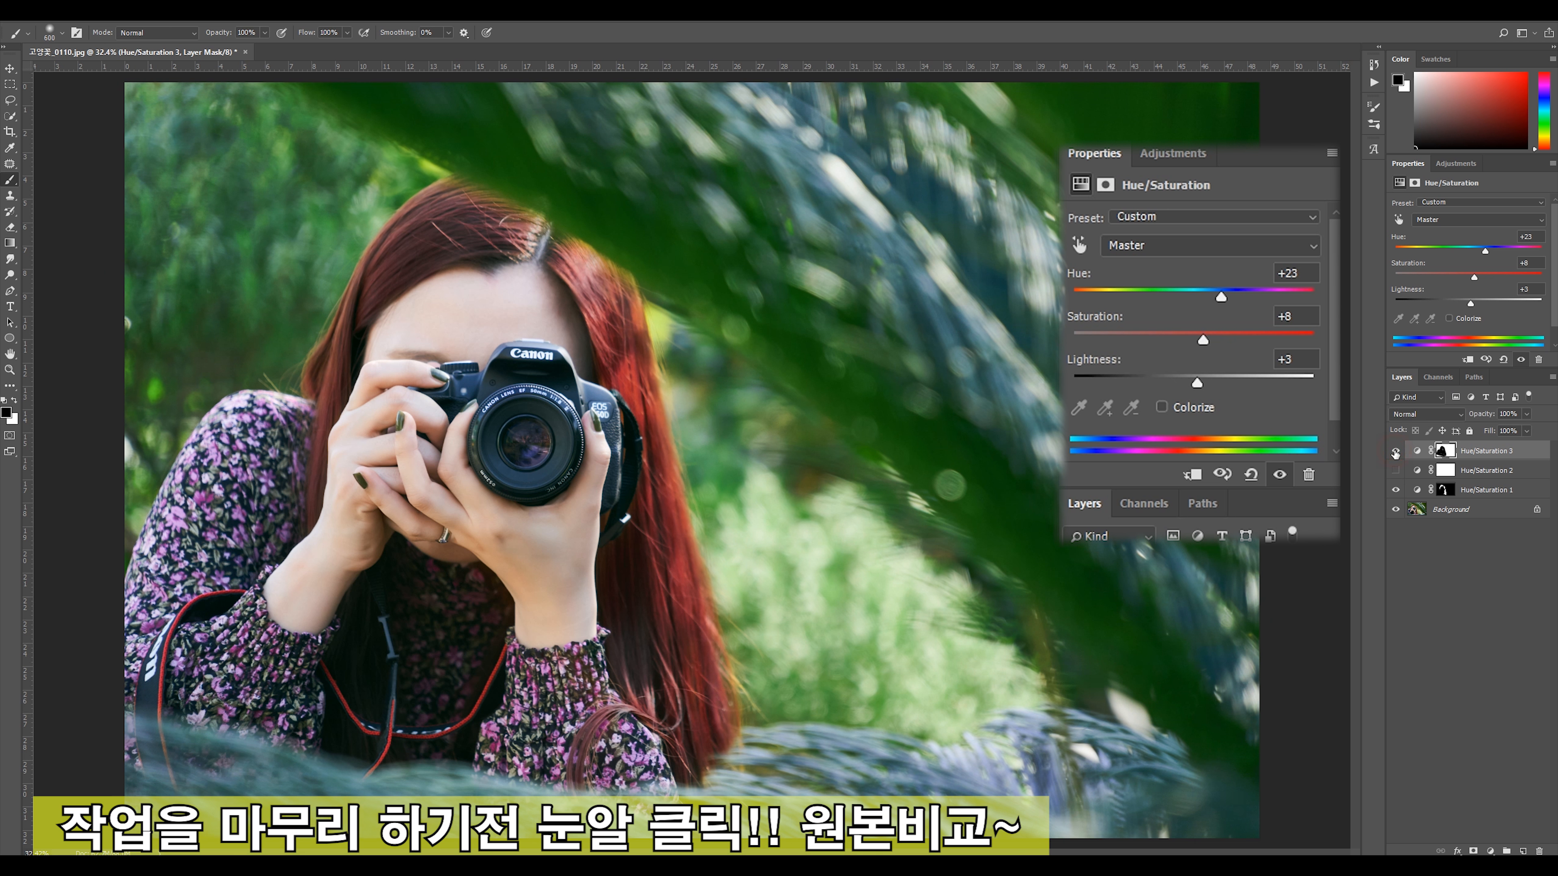
left_click(1395, 451)
left_click(1395, 451)
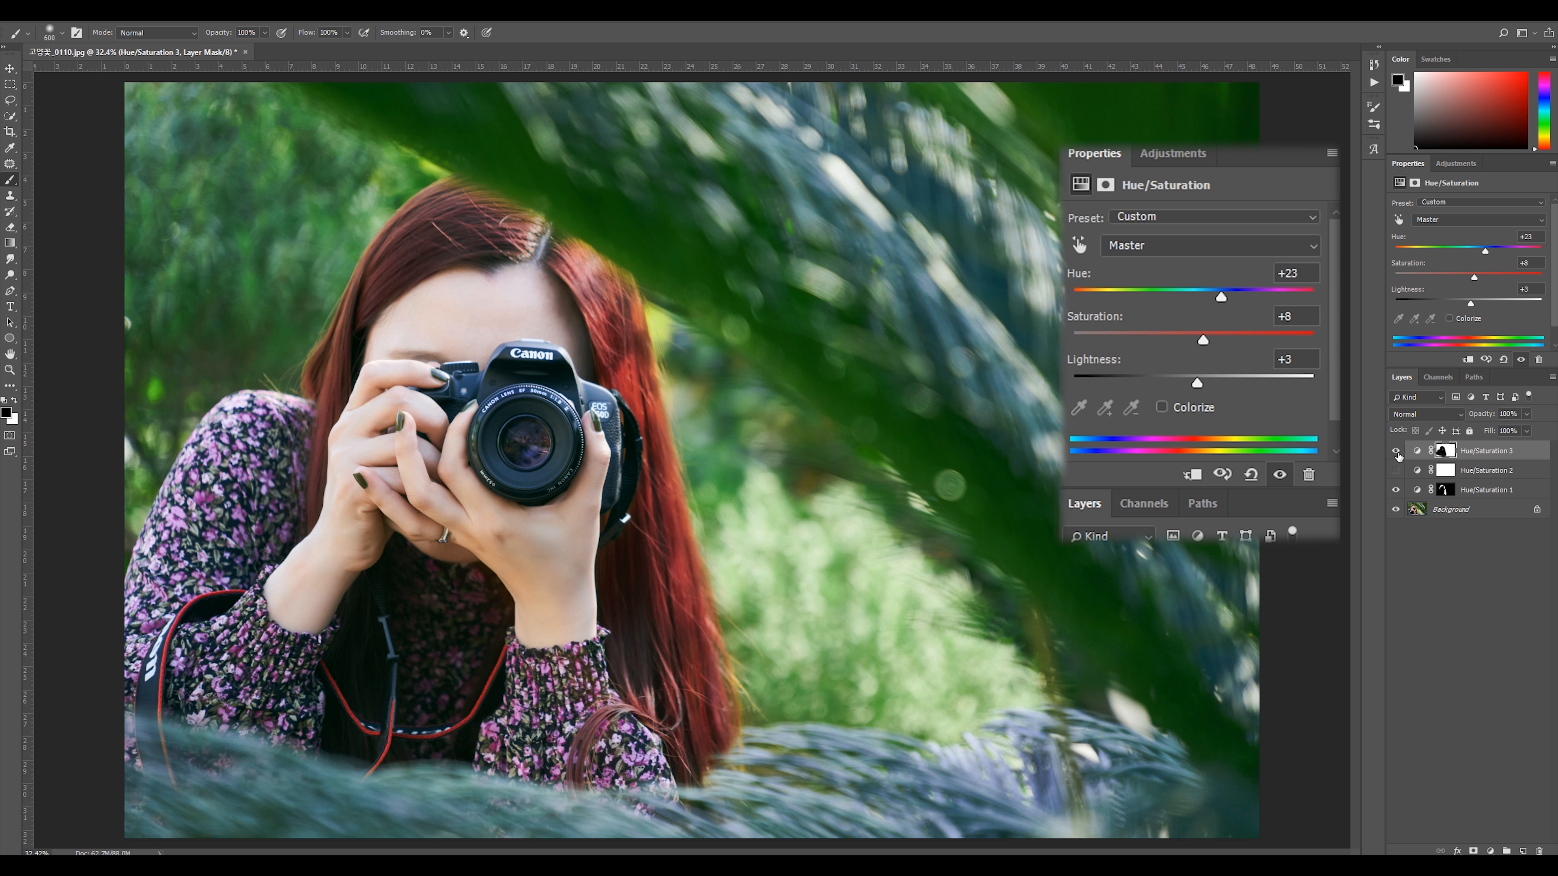
Step: Compare the red hair with its original color by toggling the first Hue/Saturation layer's visibility
left_click(1395, 490)
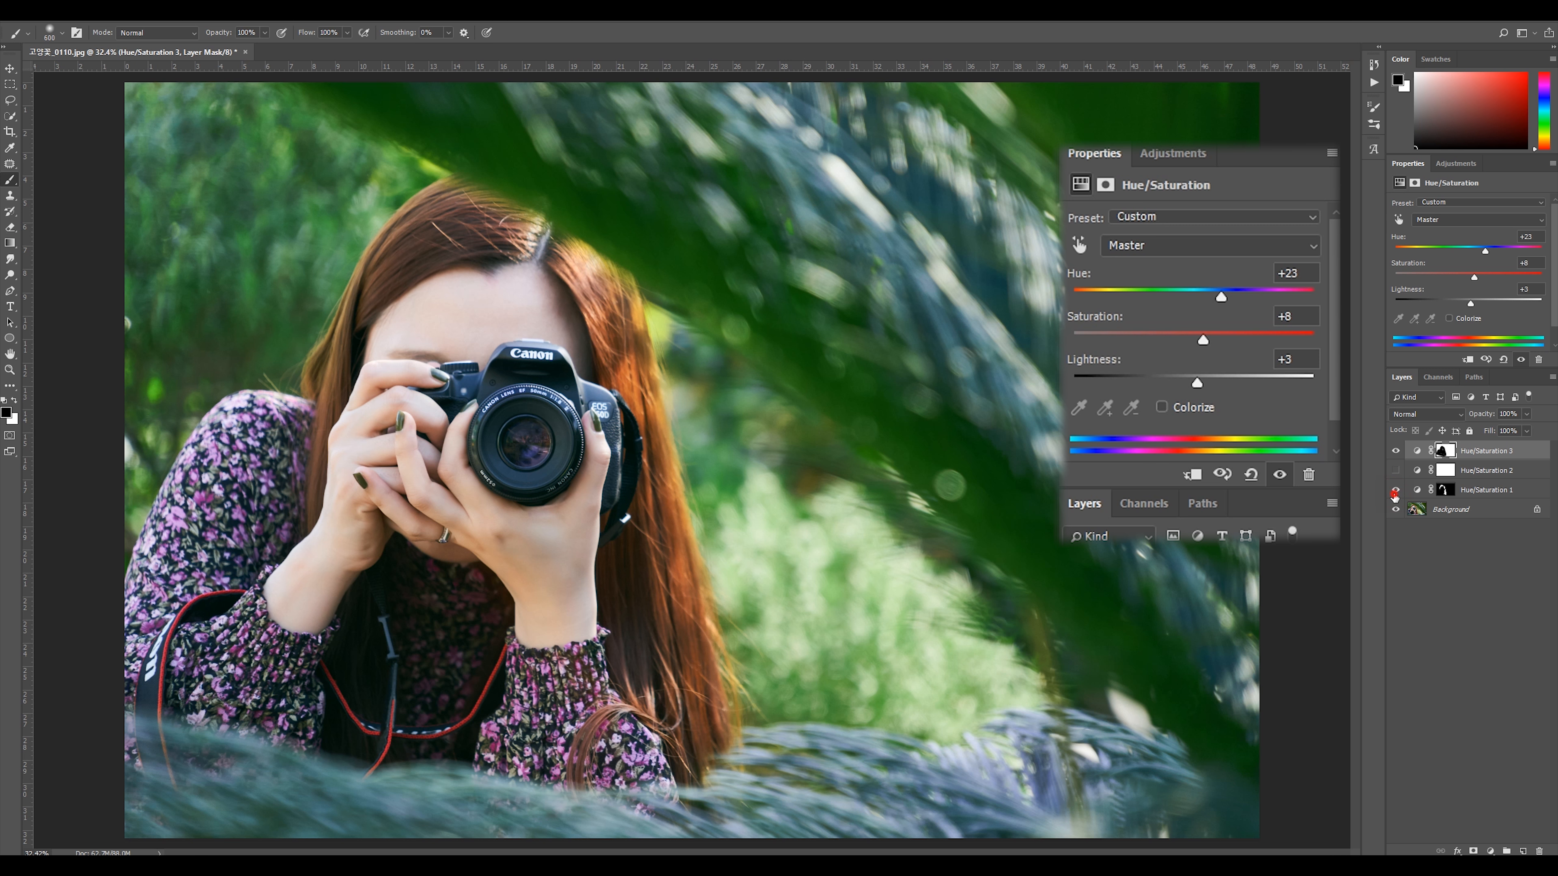
left_click(1395, 491)
left_click(1395, 490)
left_click(1395, 491)
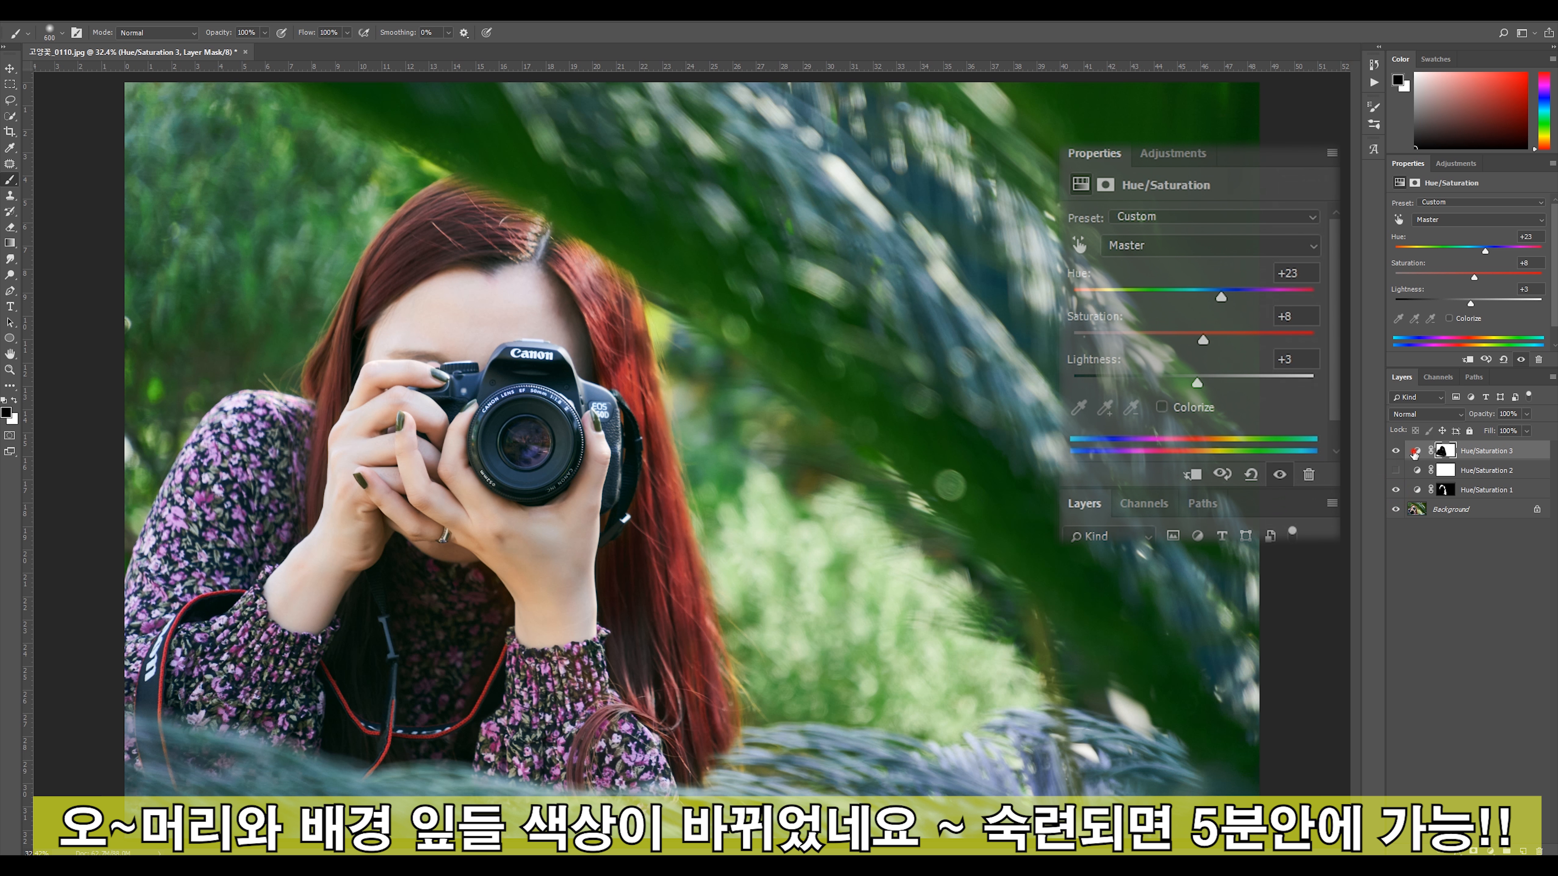
Step: Move the background adjustment layer below the colorized layer, preview the monochrome look, hide it again and select the background adjustment
key("ctrl+bracketleft")
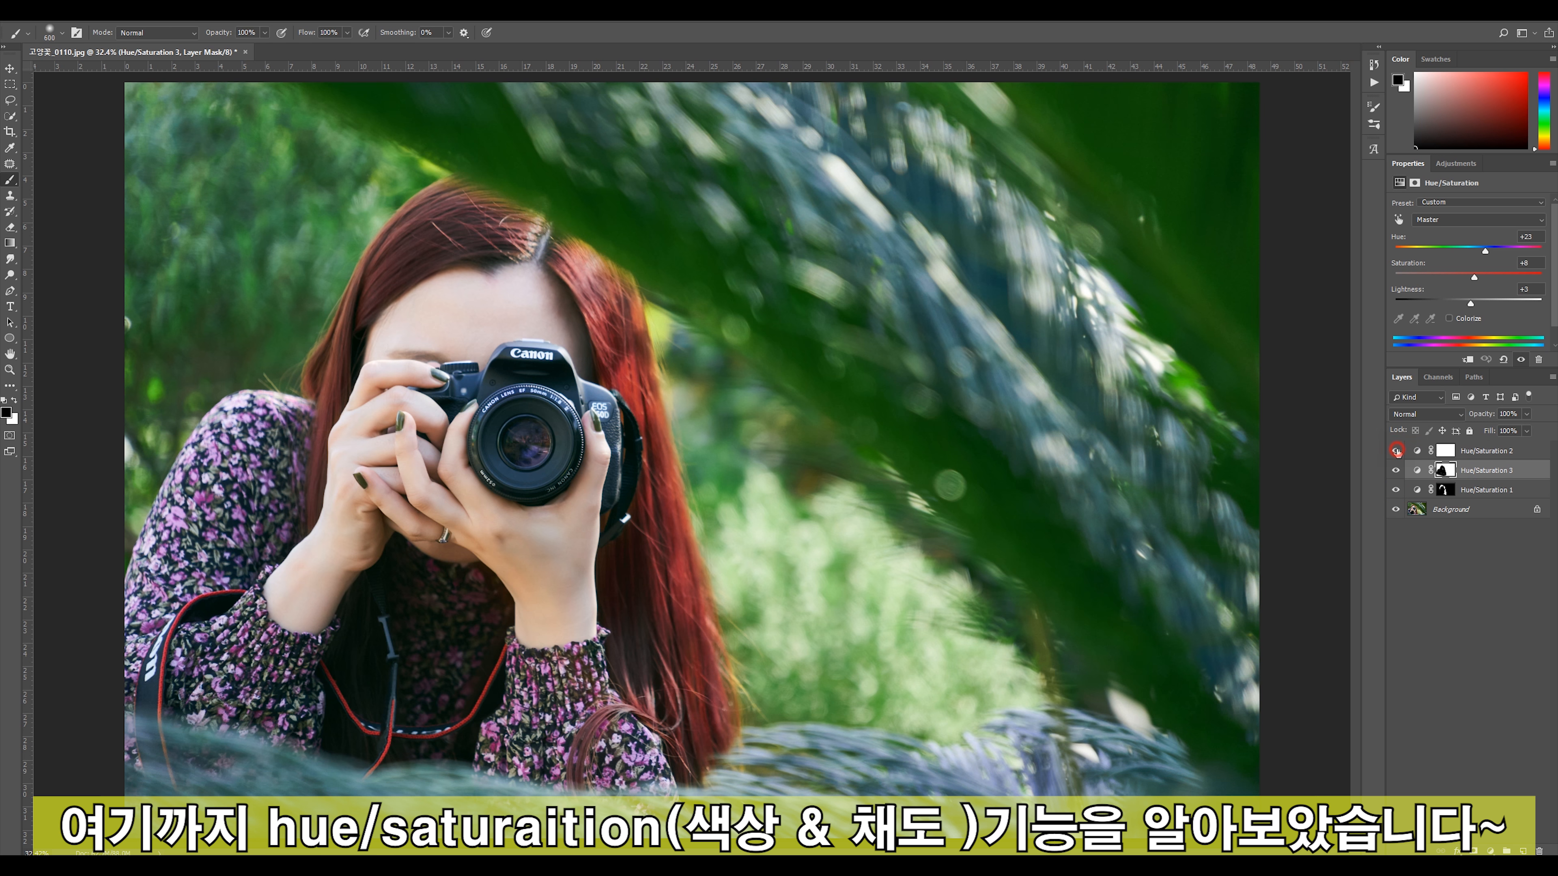
left_click(1396, 451)
left_click(1396, 451)
left_click(1396, 452)
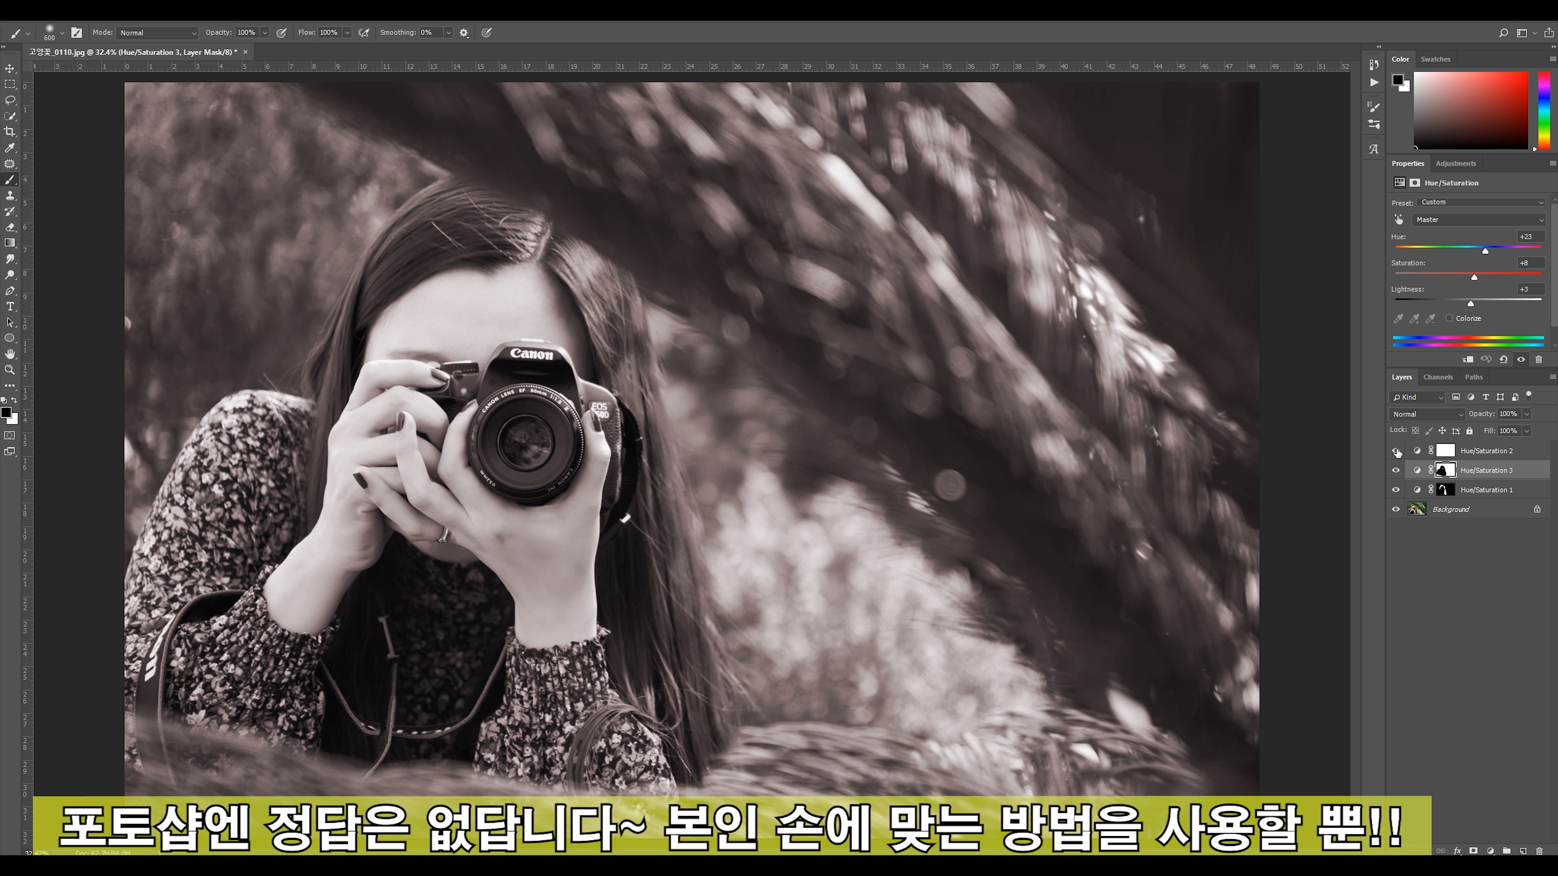
left_click(1396, 451)
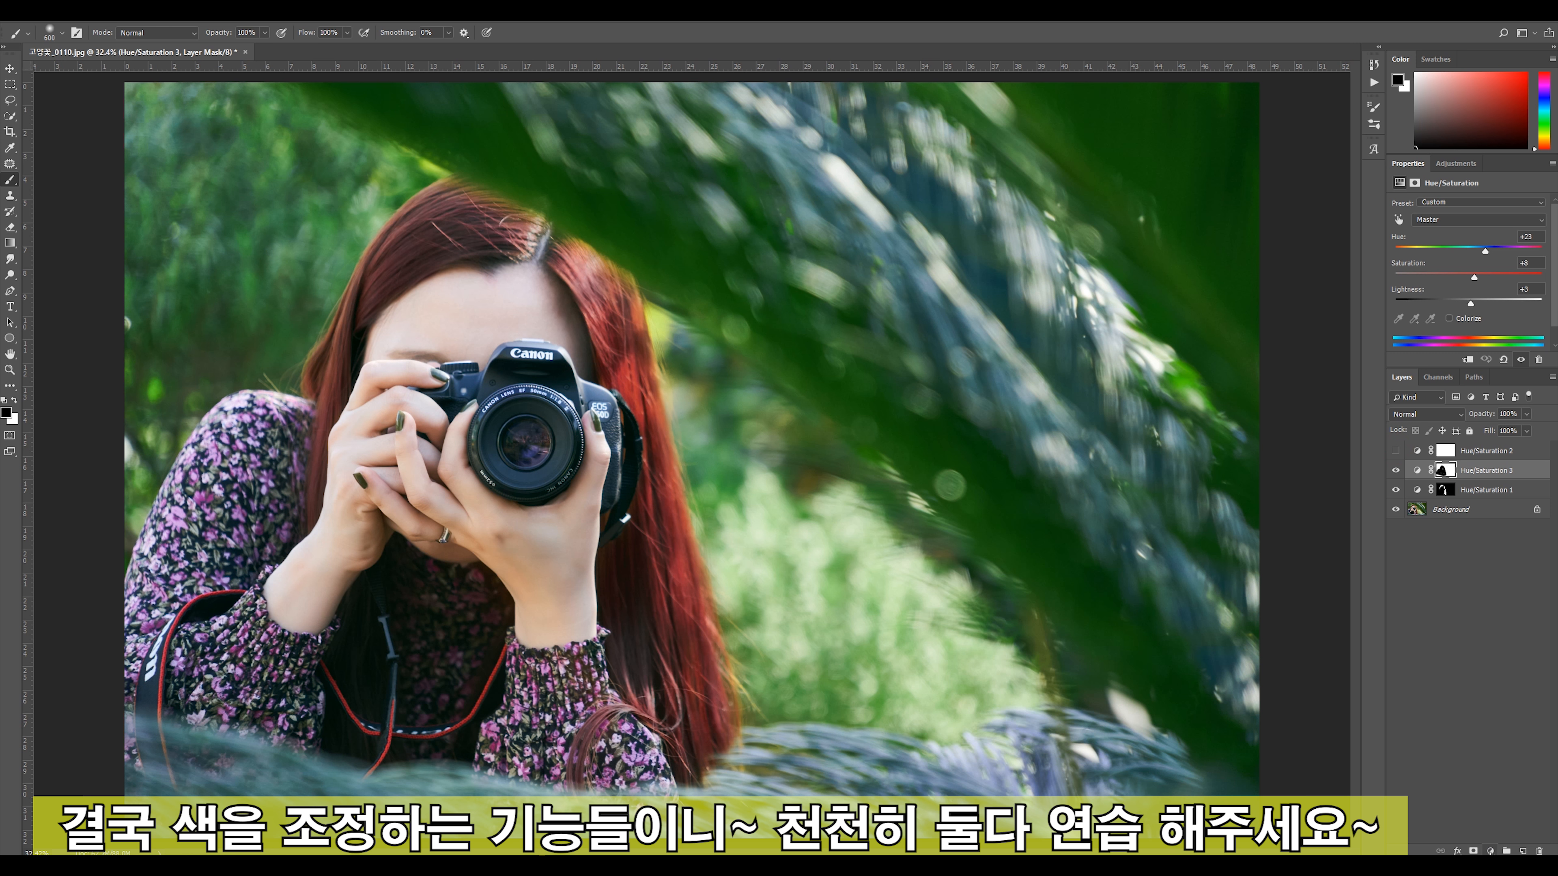
left_click(1419, 472)
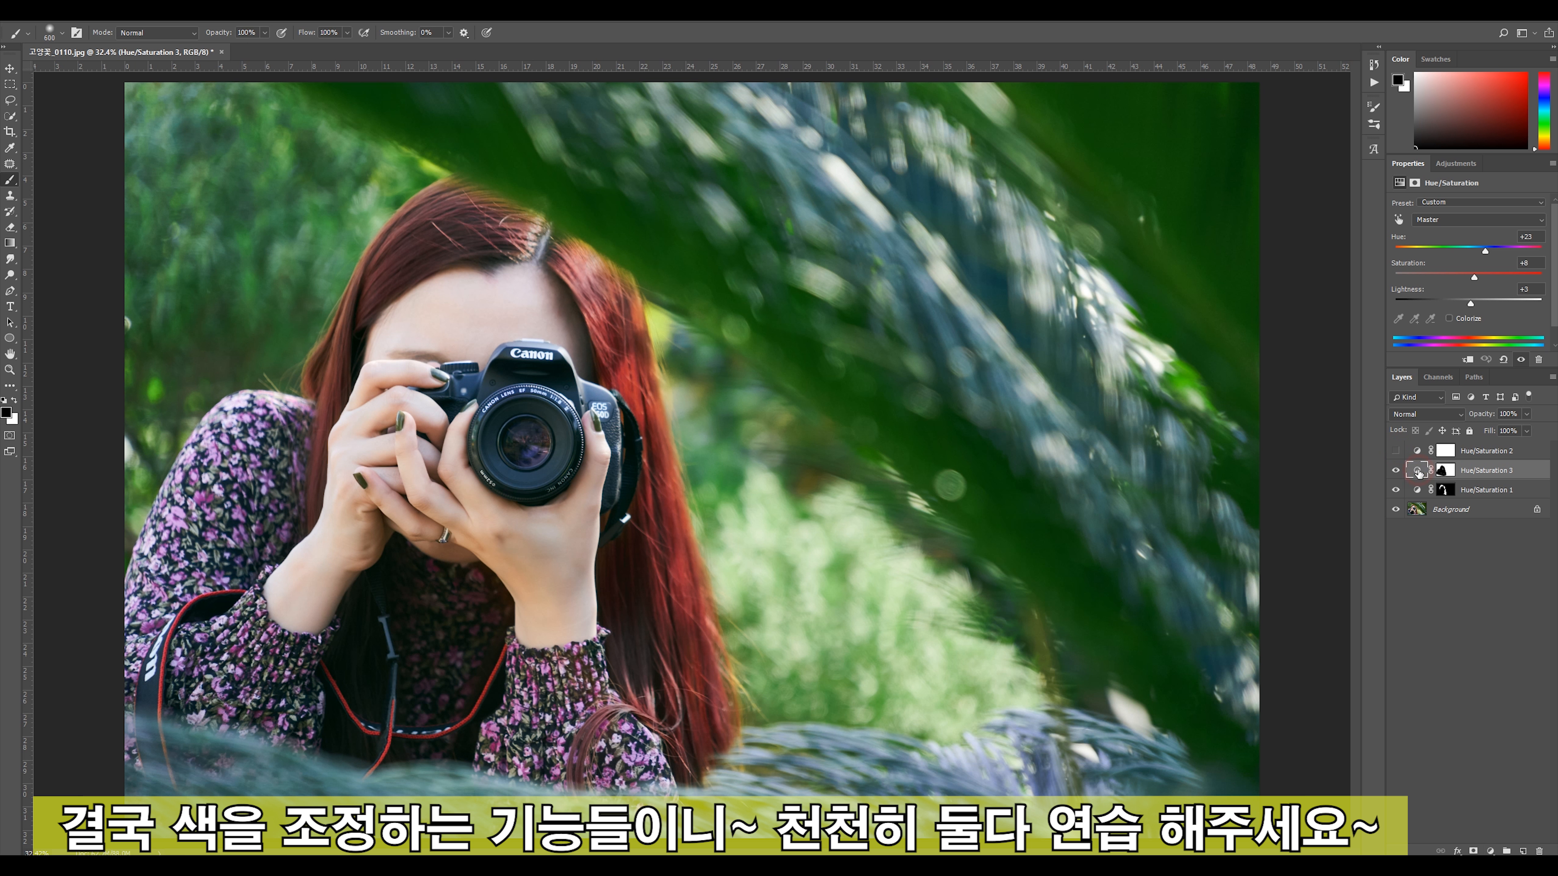